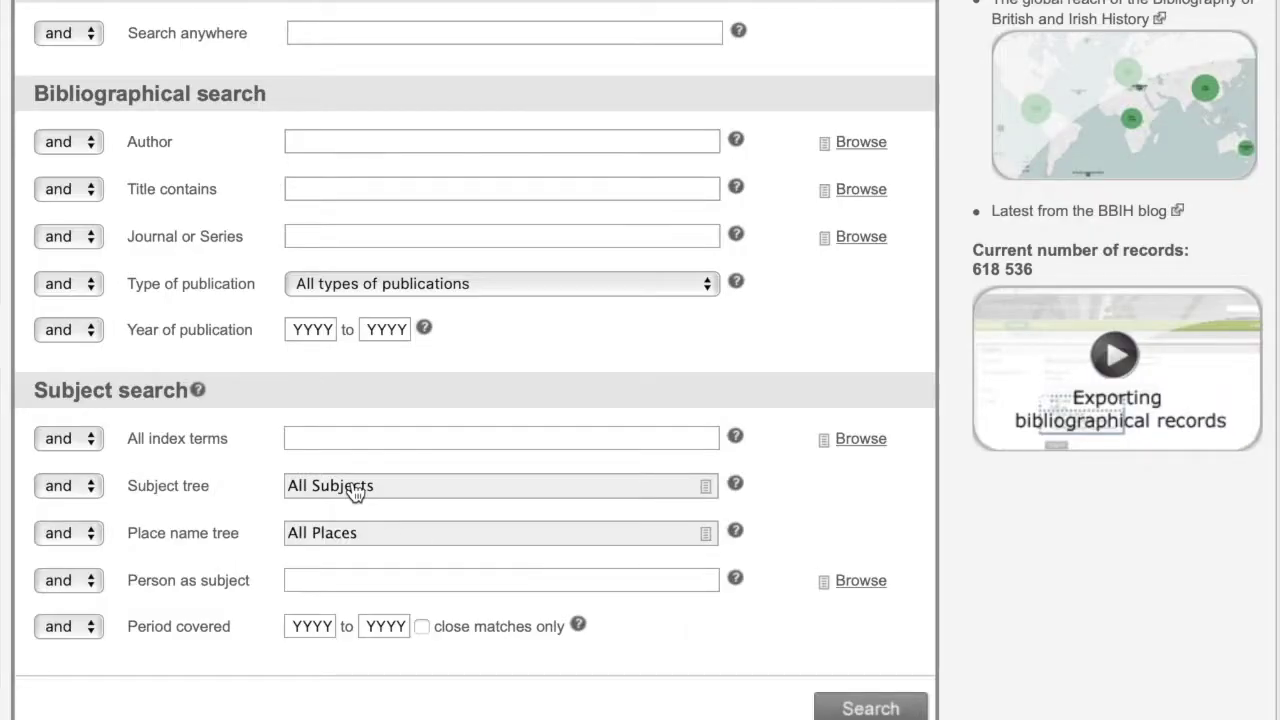
- Explore Social history > Social life and conditions > Family and life-cycle > Marriage > Divorce in the subject tree
click(355, 493)
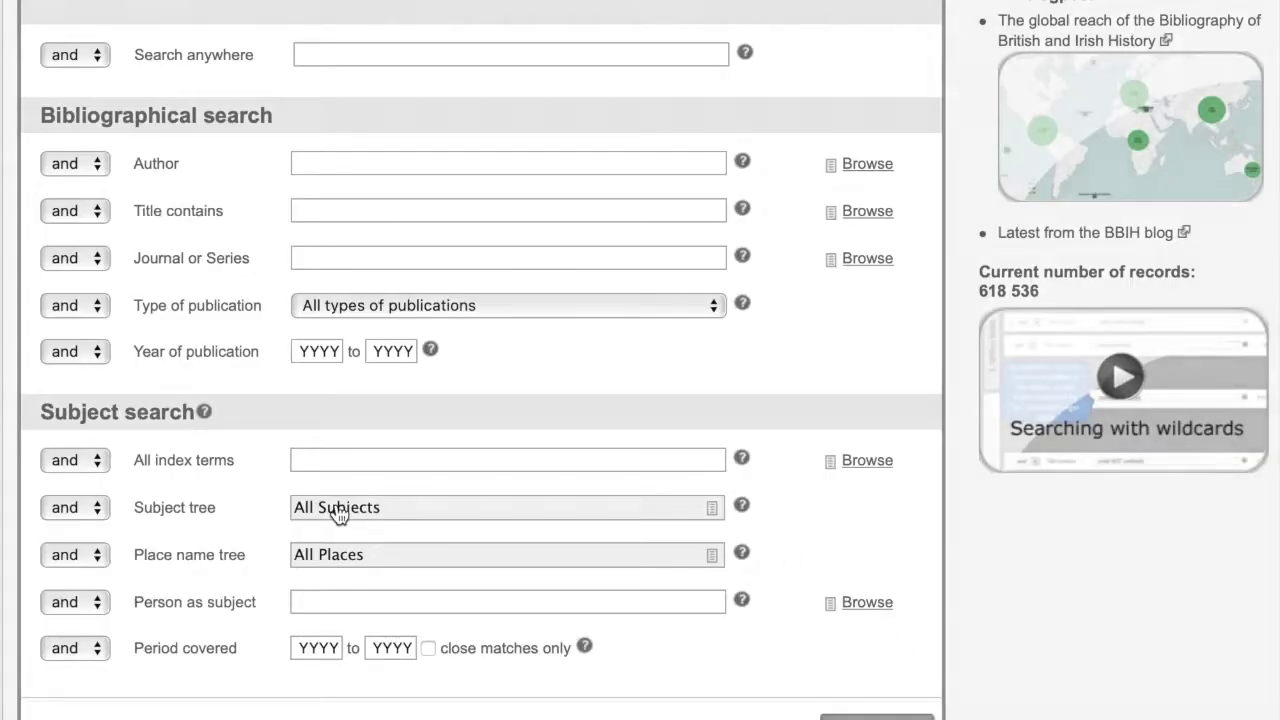
click(337, 508)
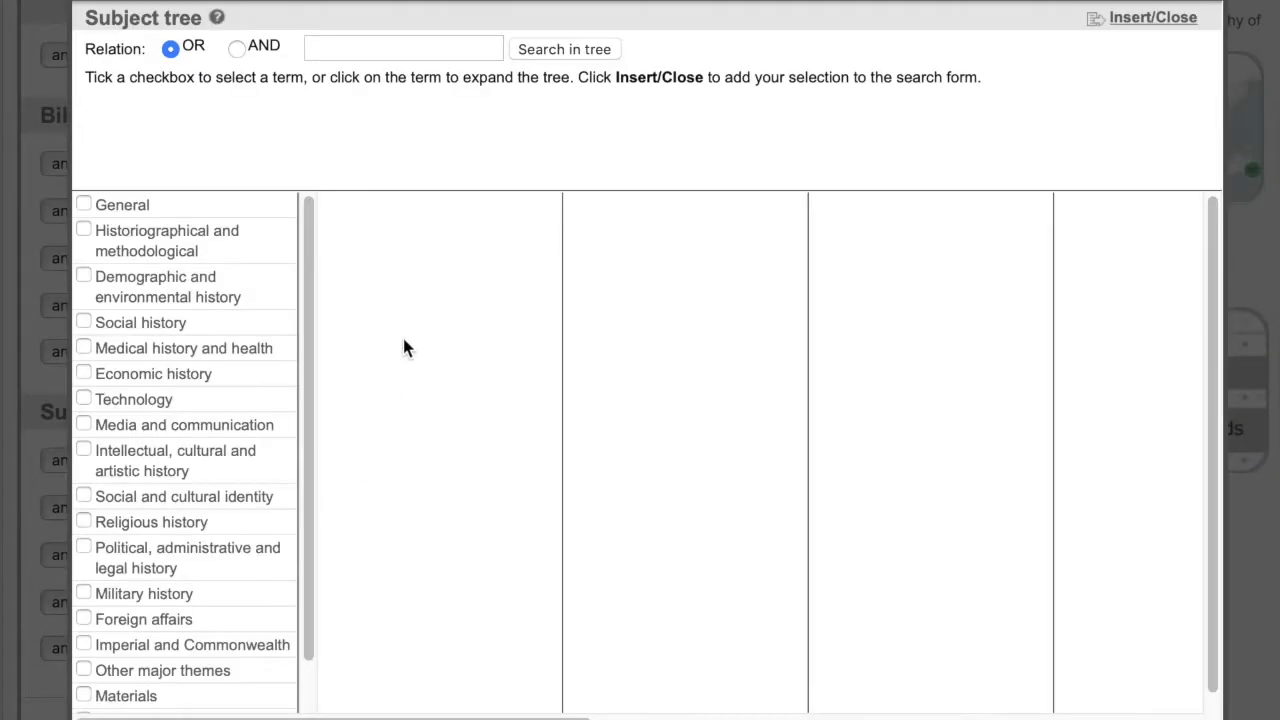
click(204, 324)
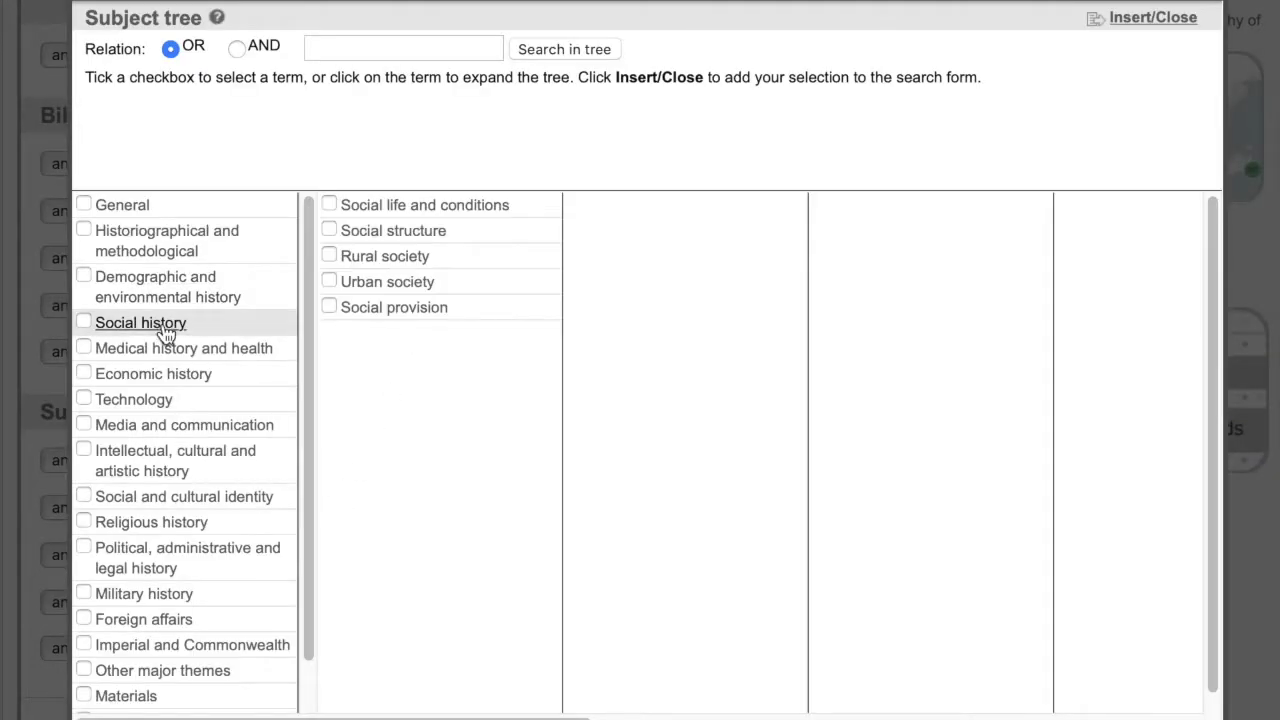
click(463, 212)
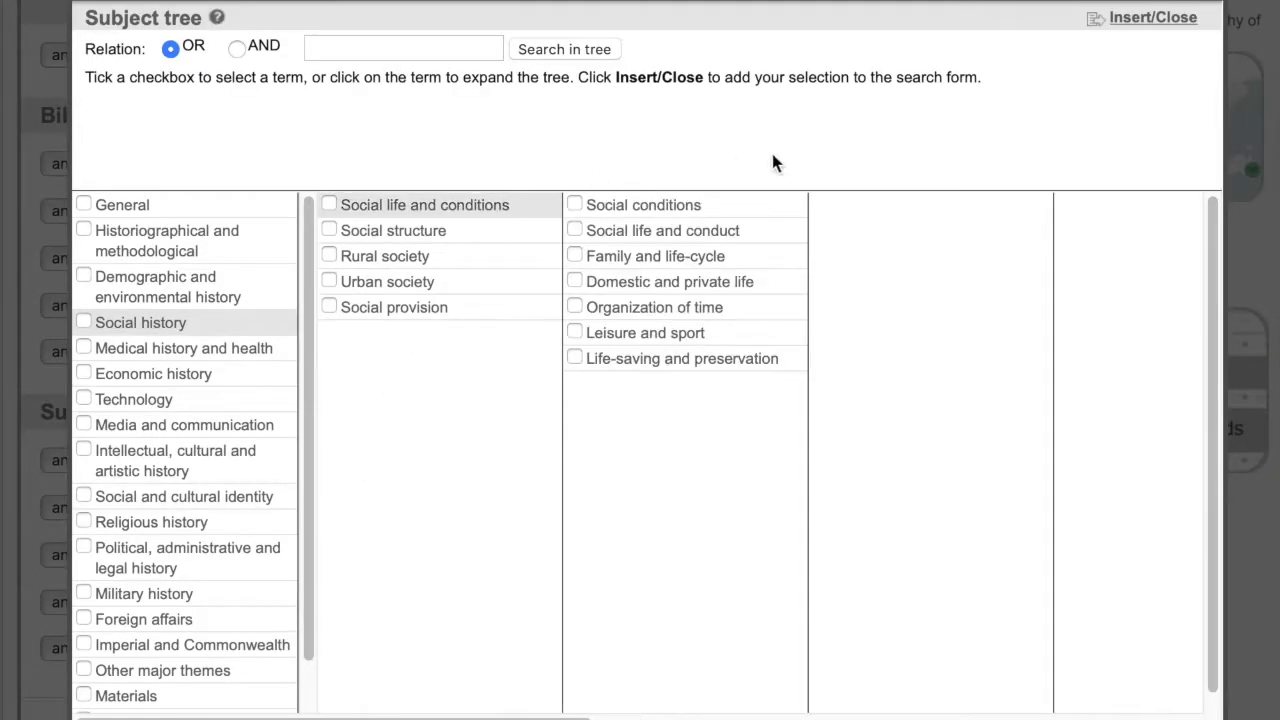
click(710, 266)
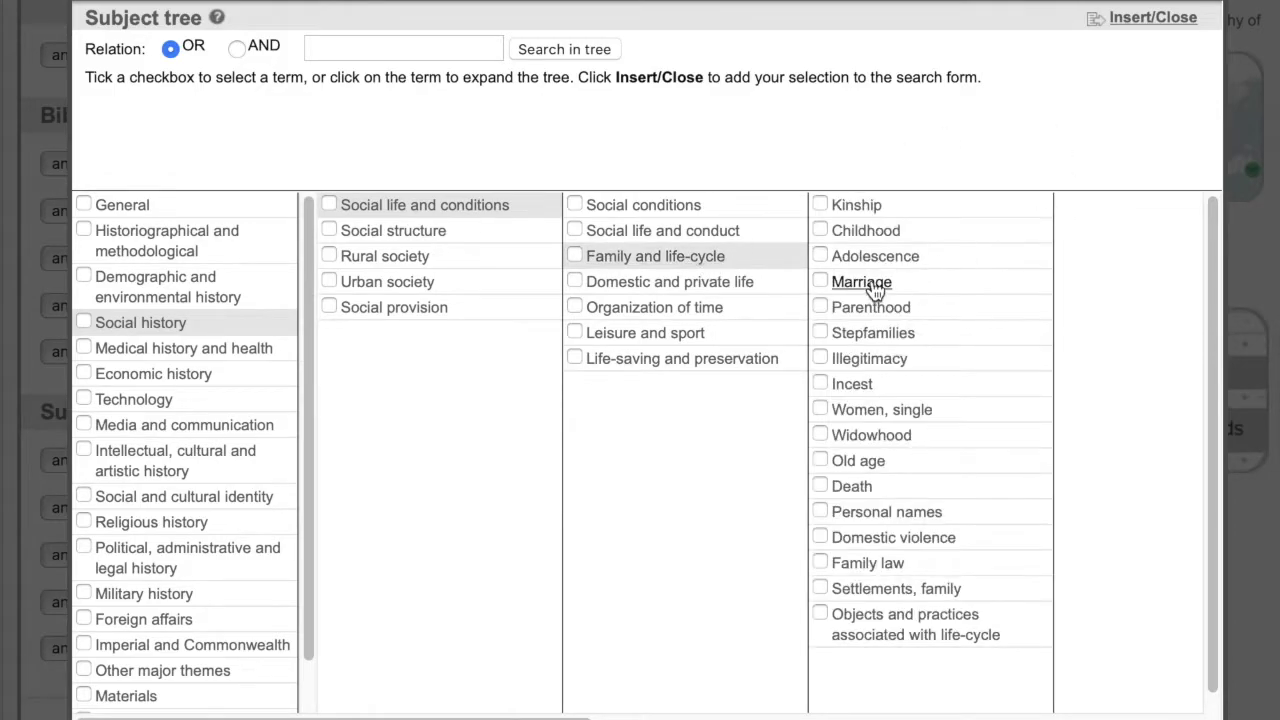
click(873, 283)
click(855, 307)
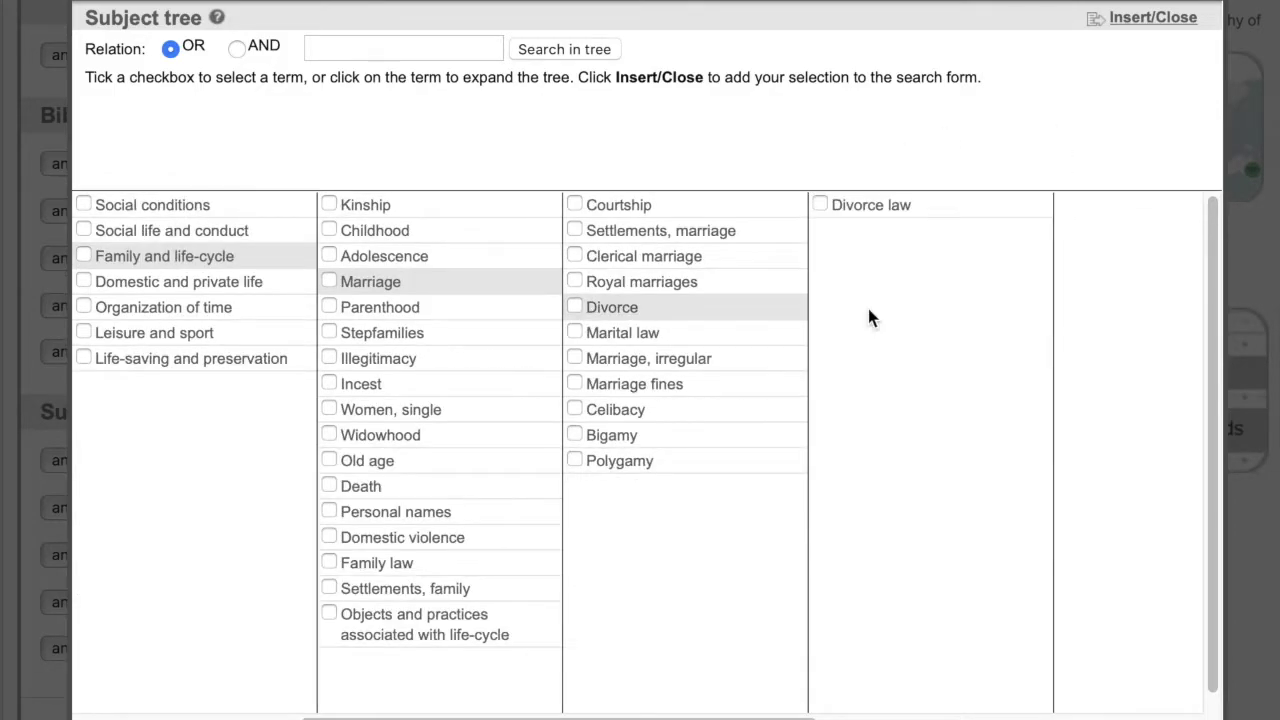
drag(697, 716, 471, 716)
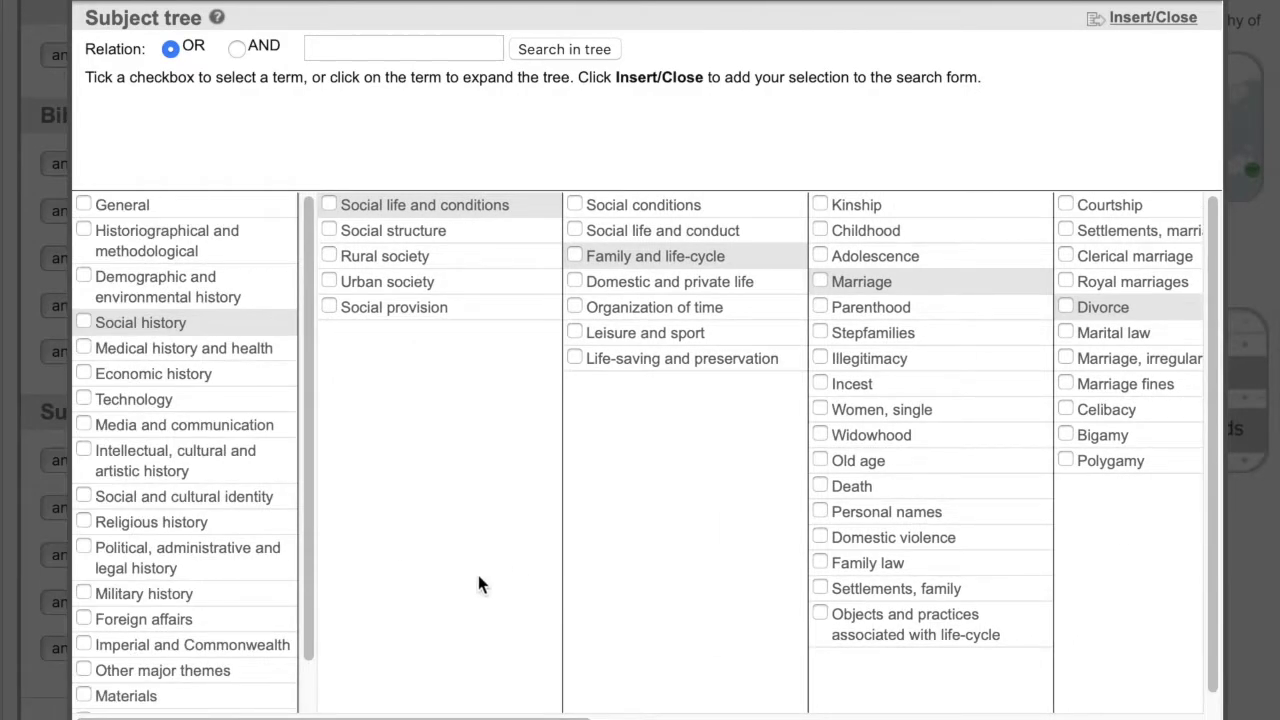
- Explore Media and communication down through Printed media and Printing to Typography
click(182, 427)
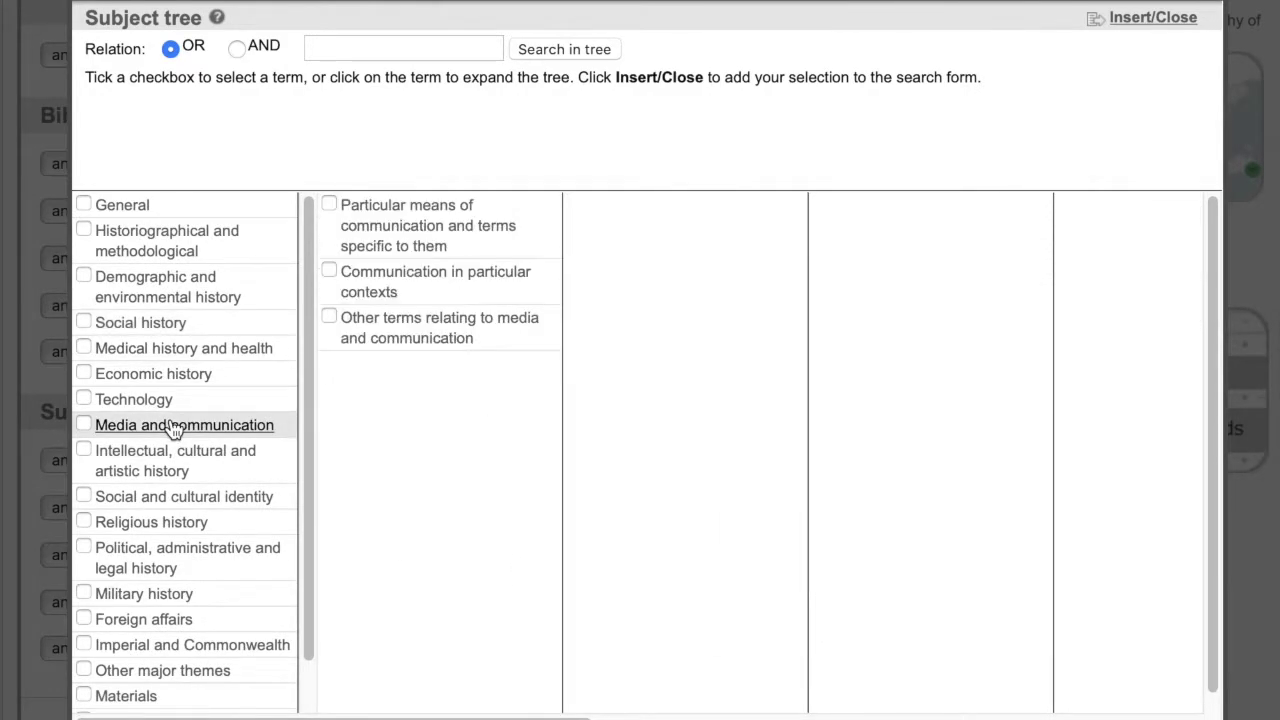
click(423, 243)
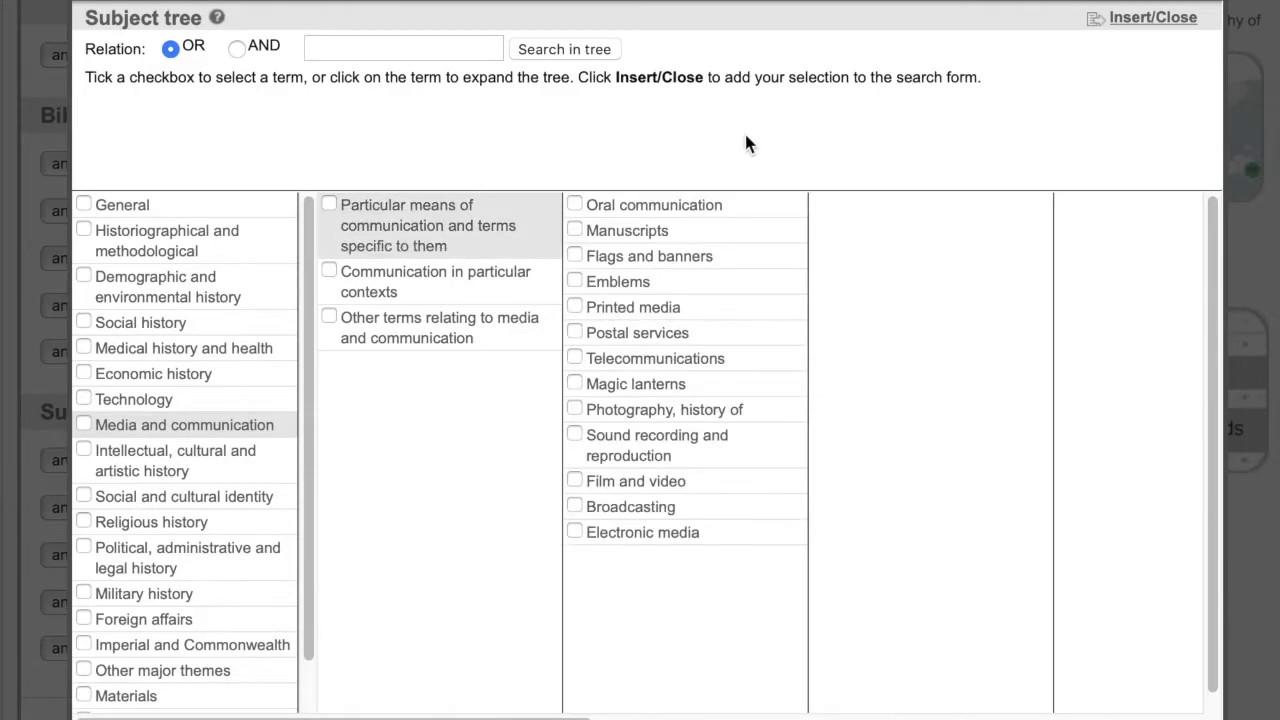
click(664, 313)
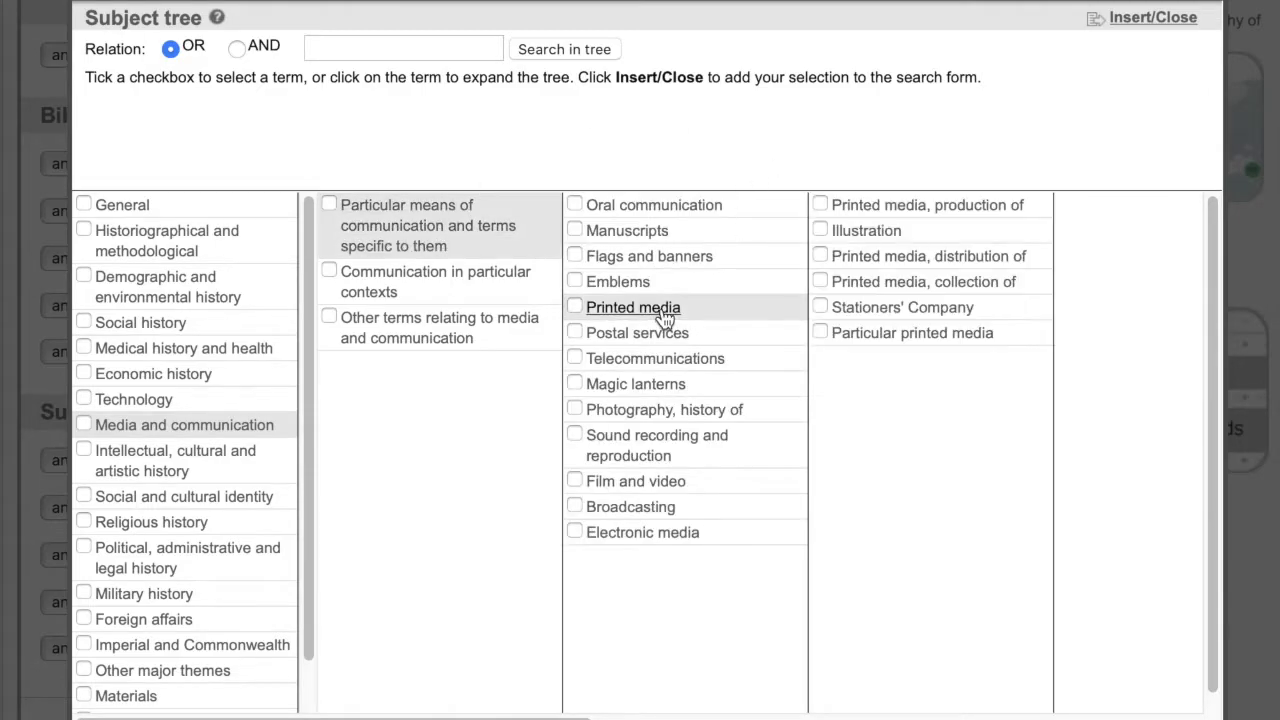
click(962, 206)
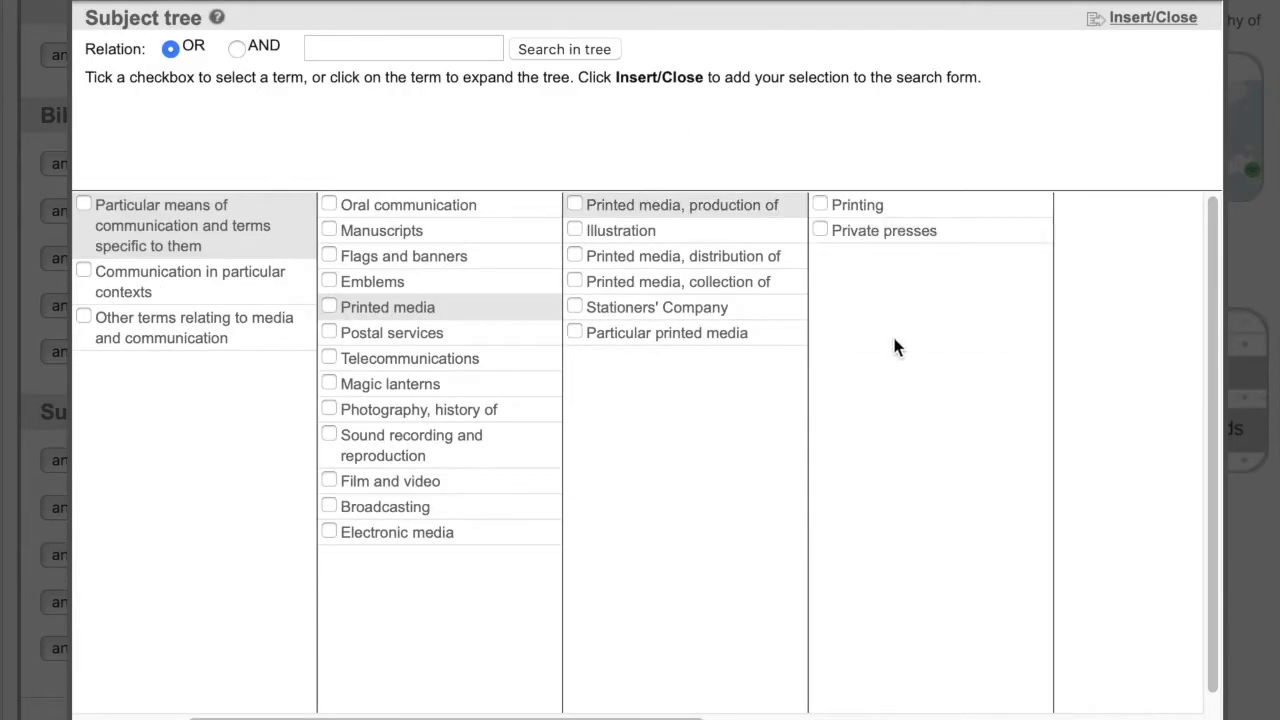
click(870, 210)
scroll(406, 632, left, 5)
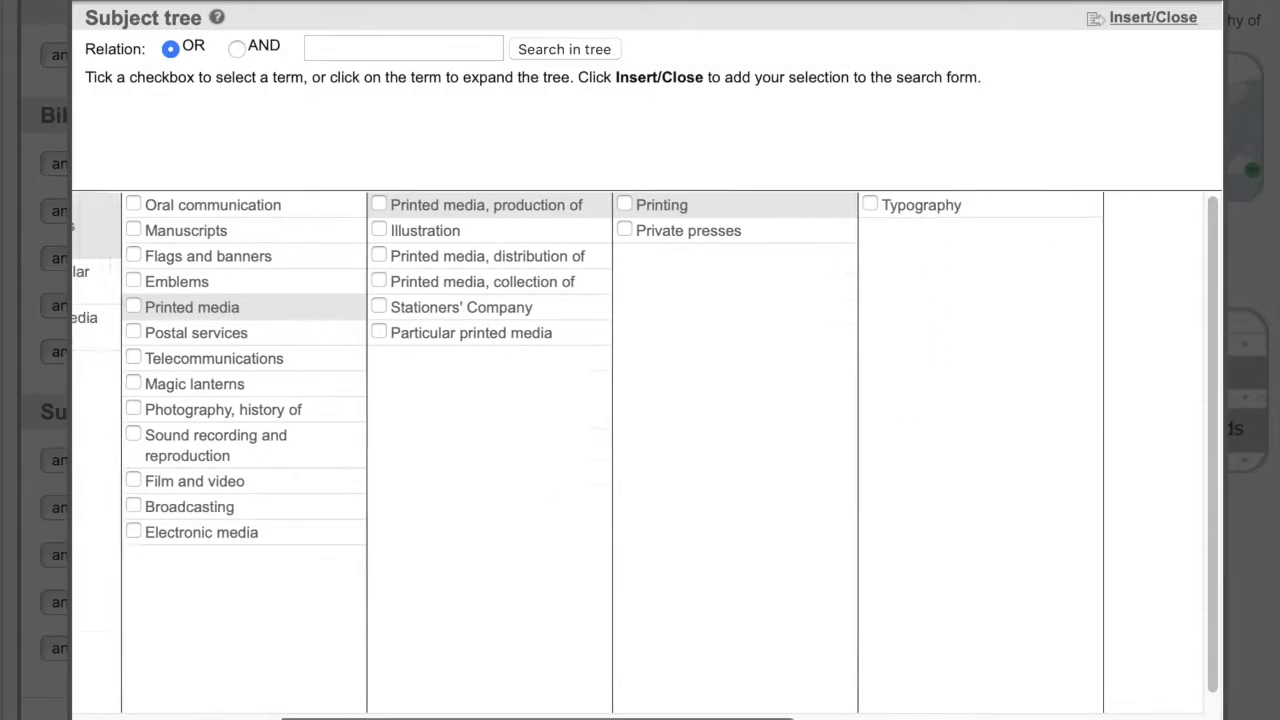
- Explore Other major themes > Emotions and mental states, where Anxiety has no narrower terms
click(212, 673)
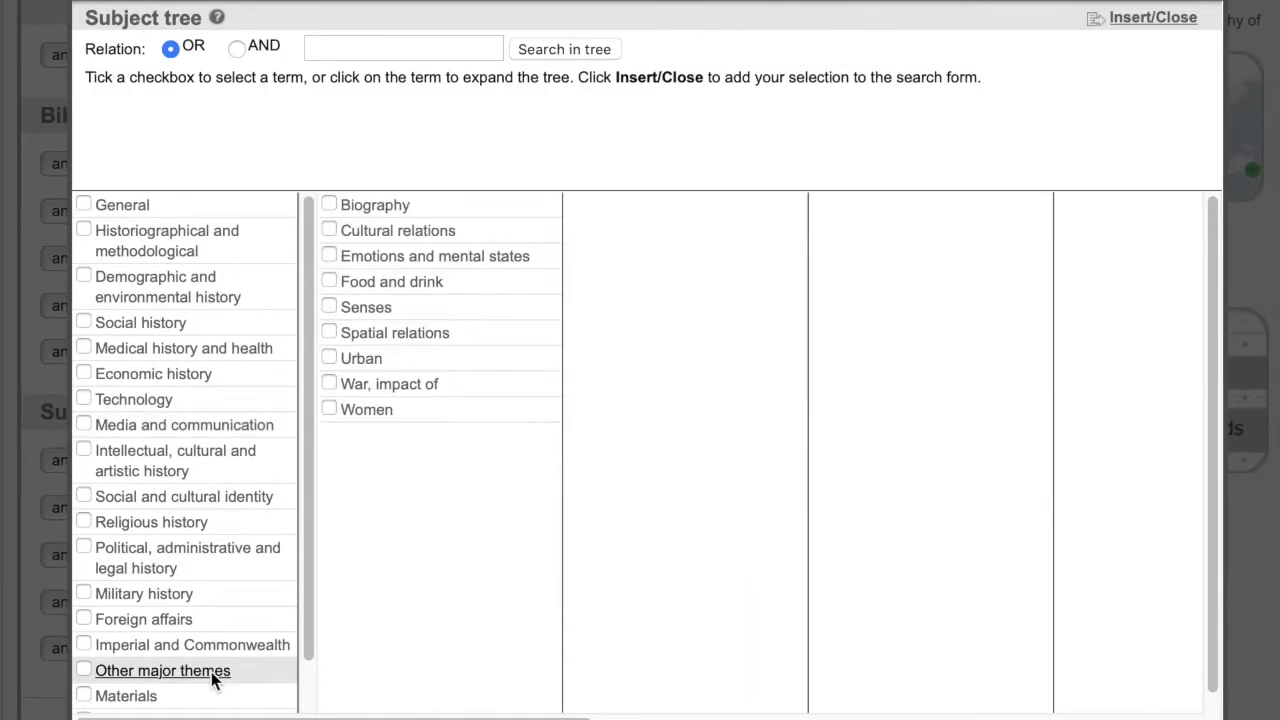
click(501, 262)
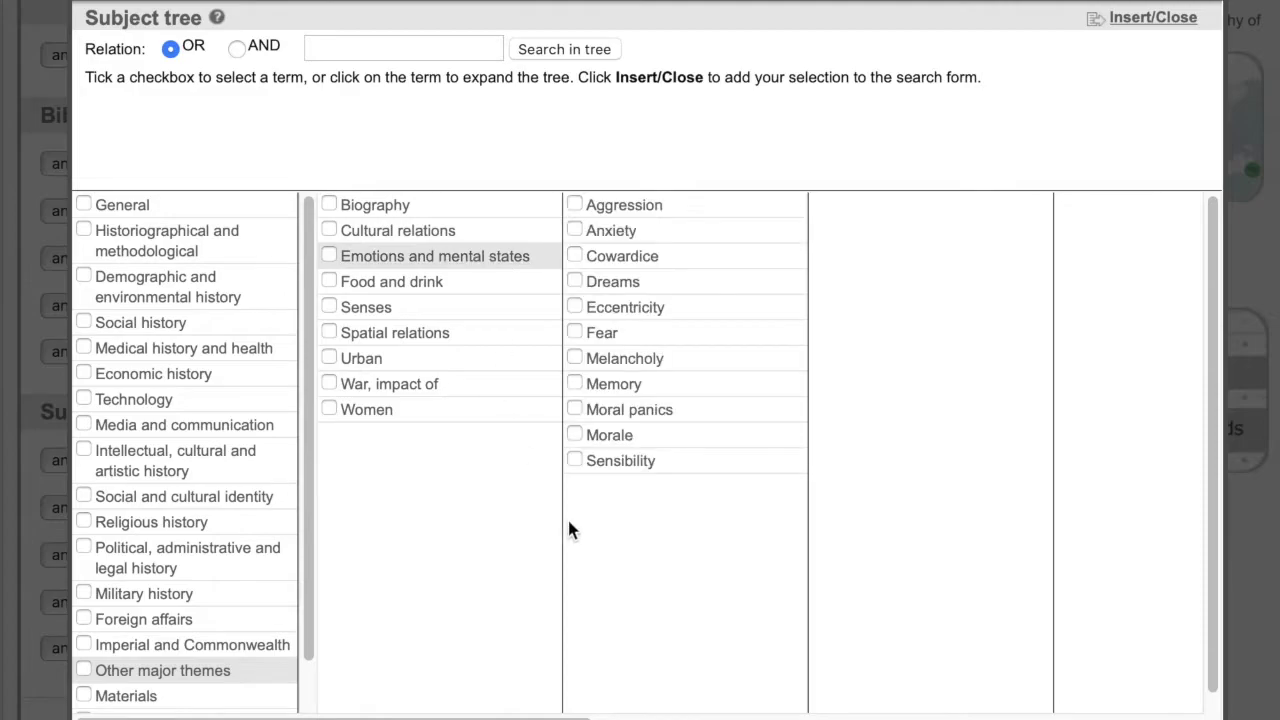
click(620, 232)
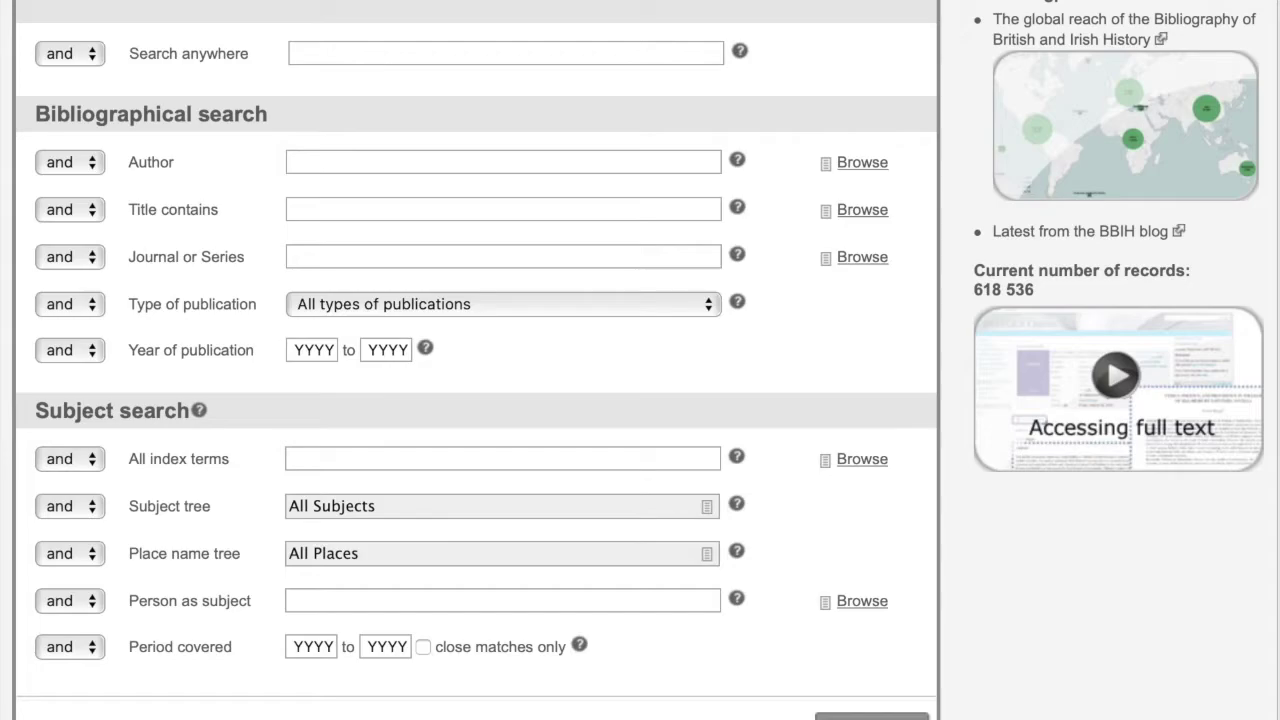
- Set the subject tree to Imperial and Commonwealth > Imperial and colonial policy > Decolonization and independence
click(370, 513)
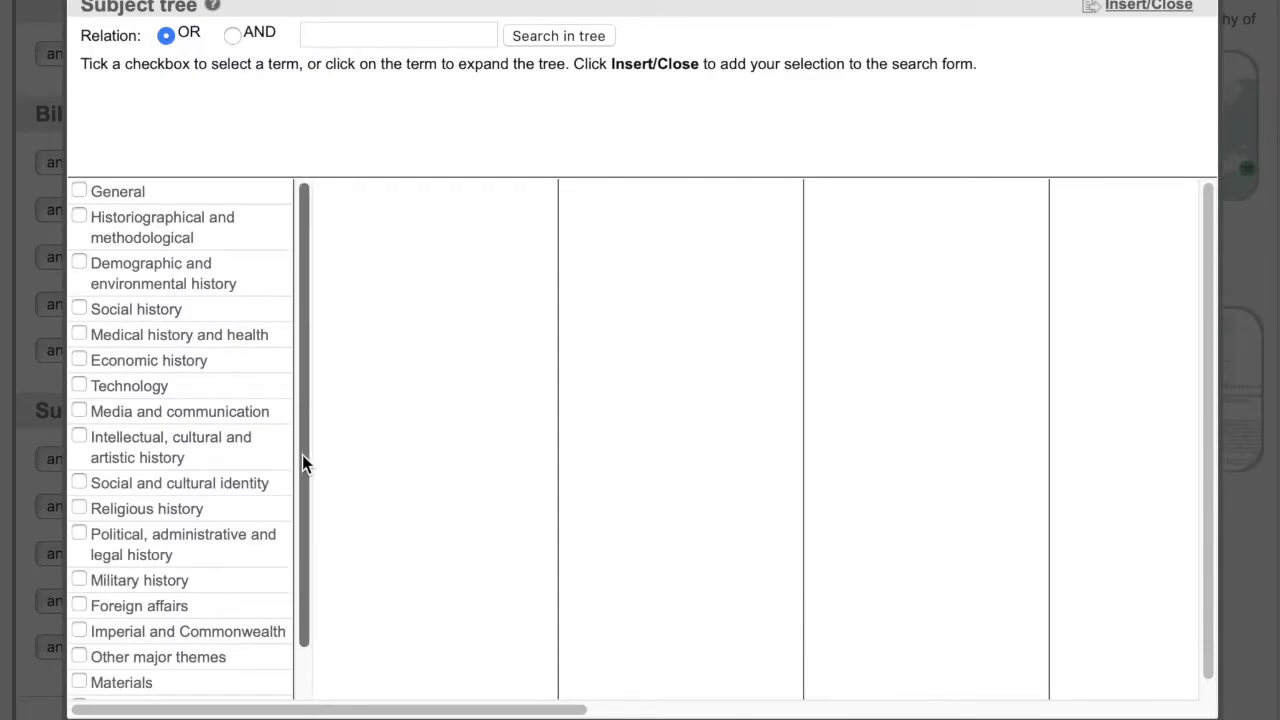
click(189, 634)
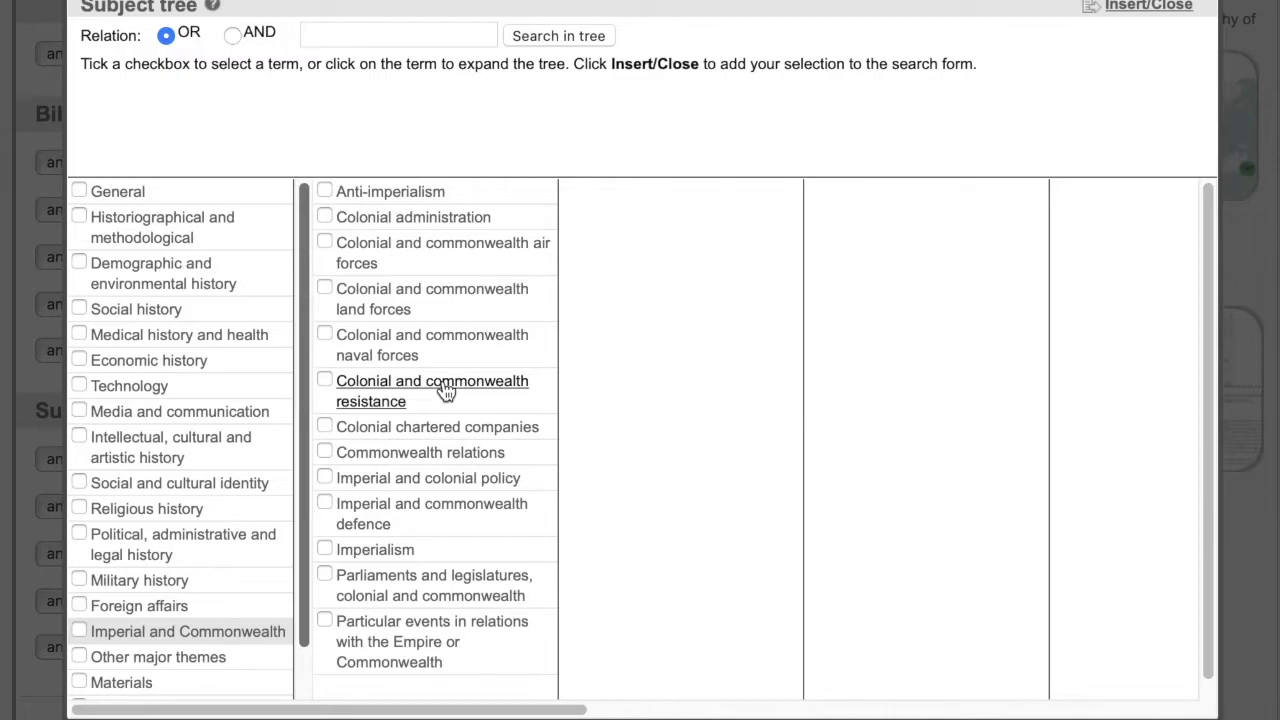
click(453, 484)
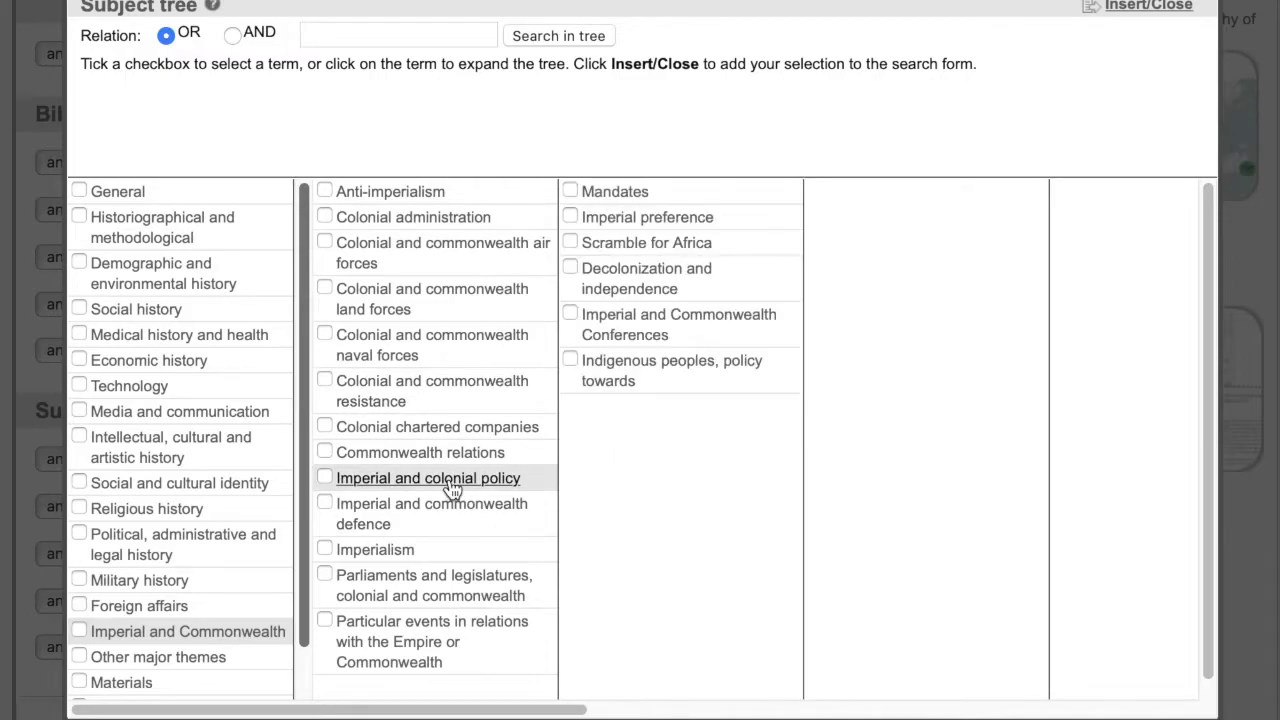
click(630, 283)
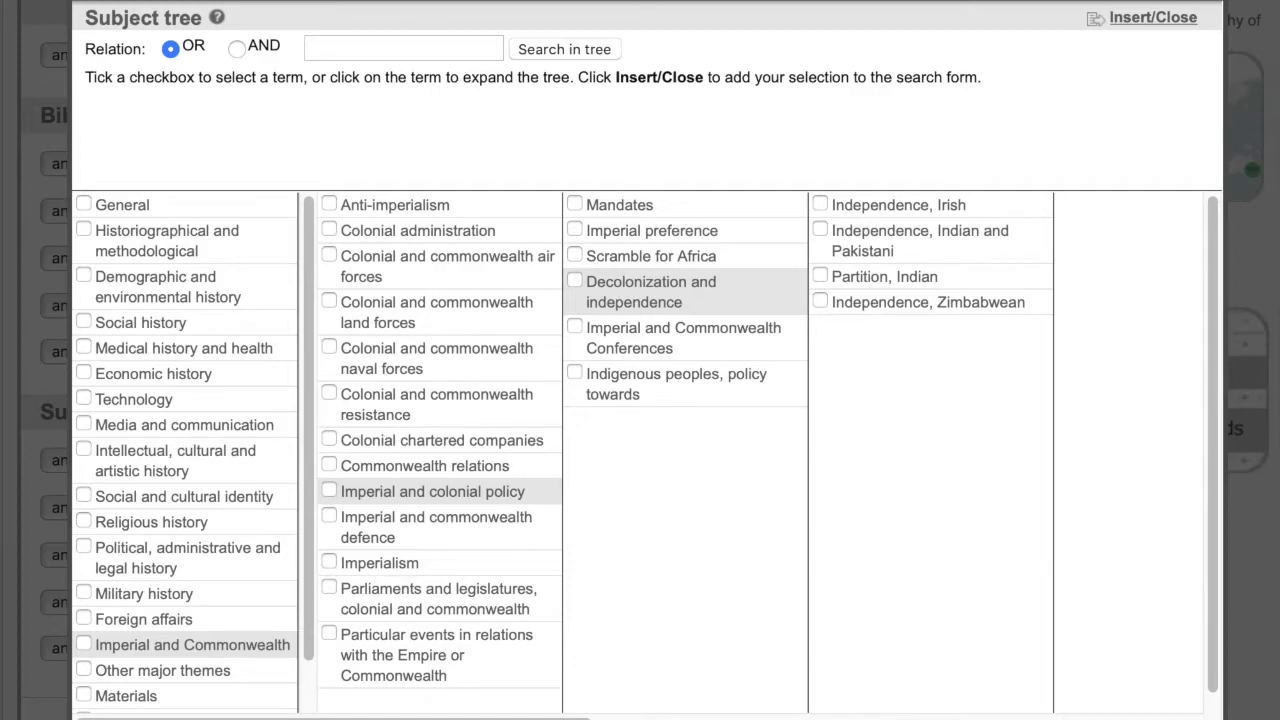
click(575, 281)
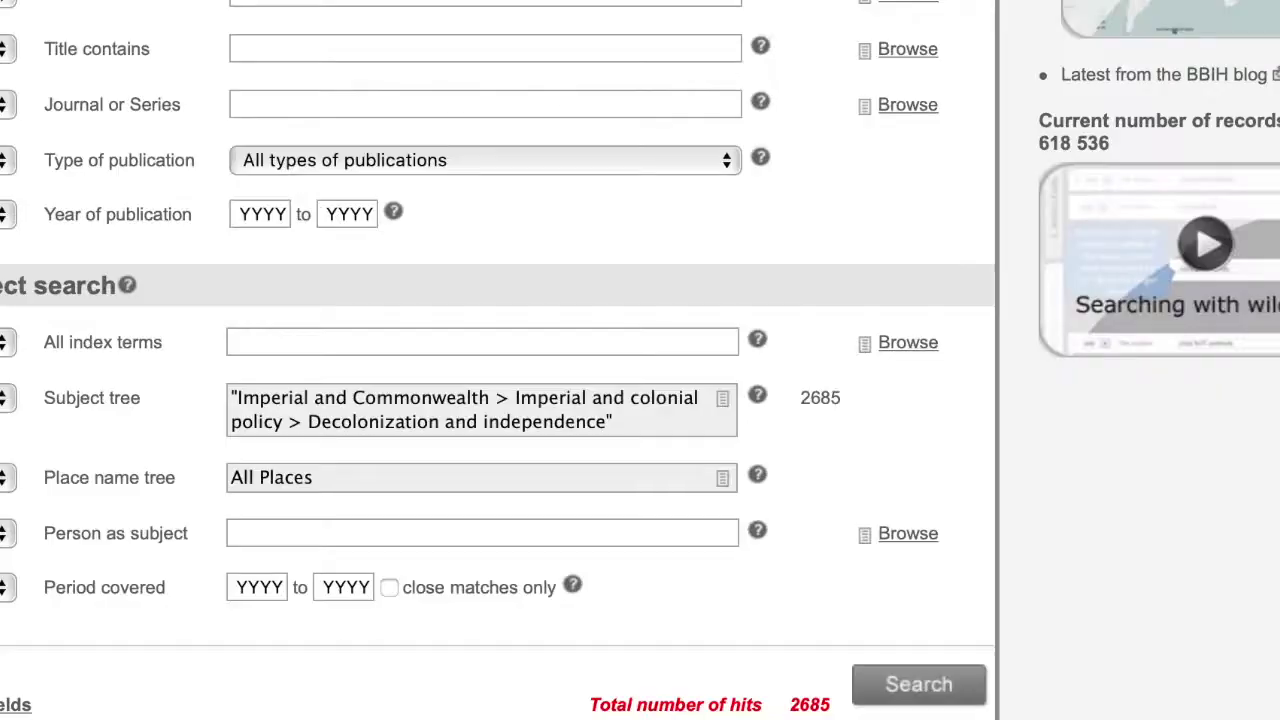
- Run the decolonization search and scroll down to result 15, the Ghana intellectual history article
click(936, 690)
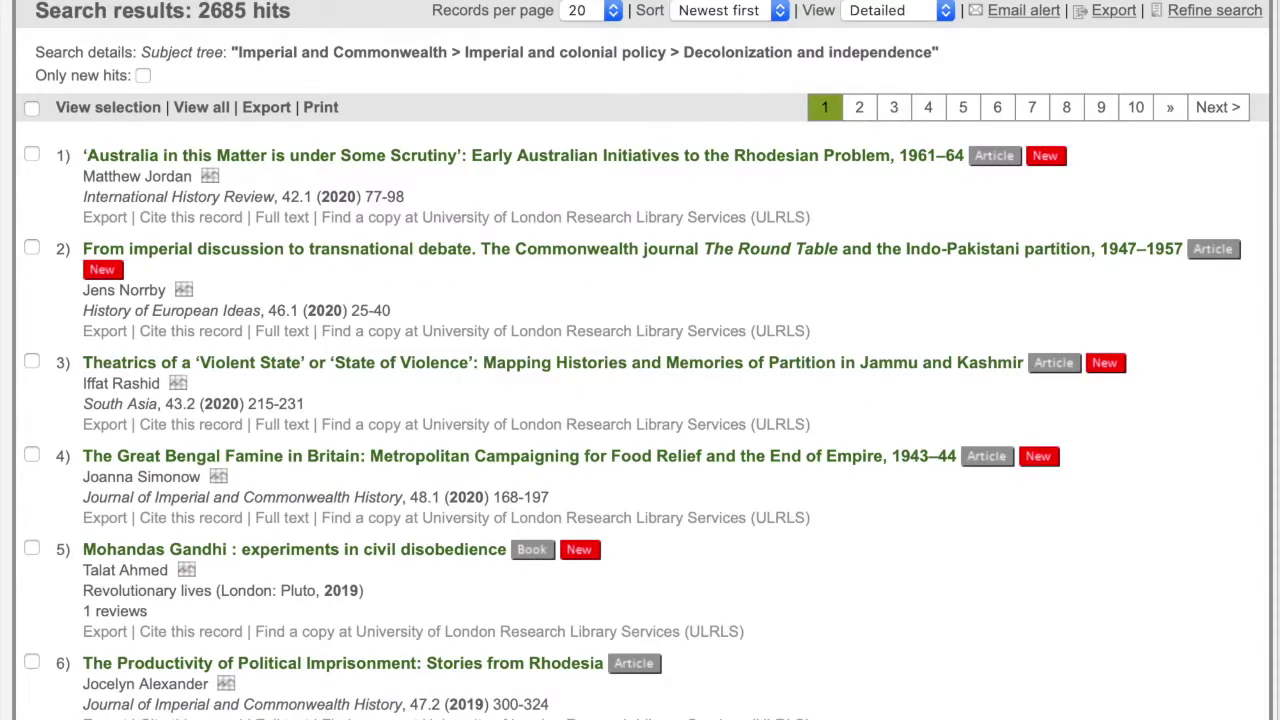
scroll(640, 400, down, 5)
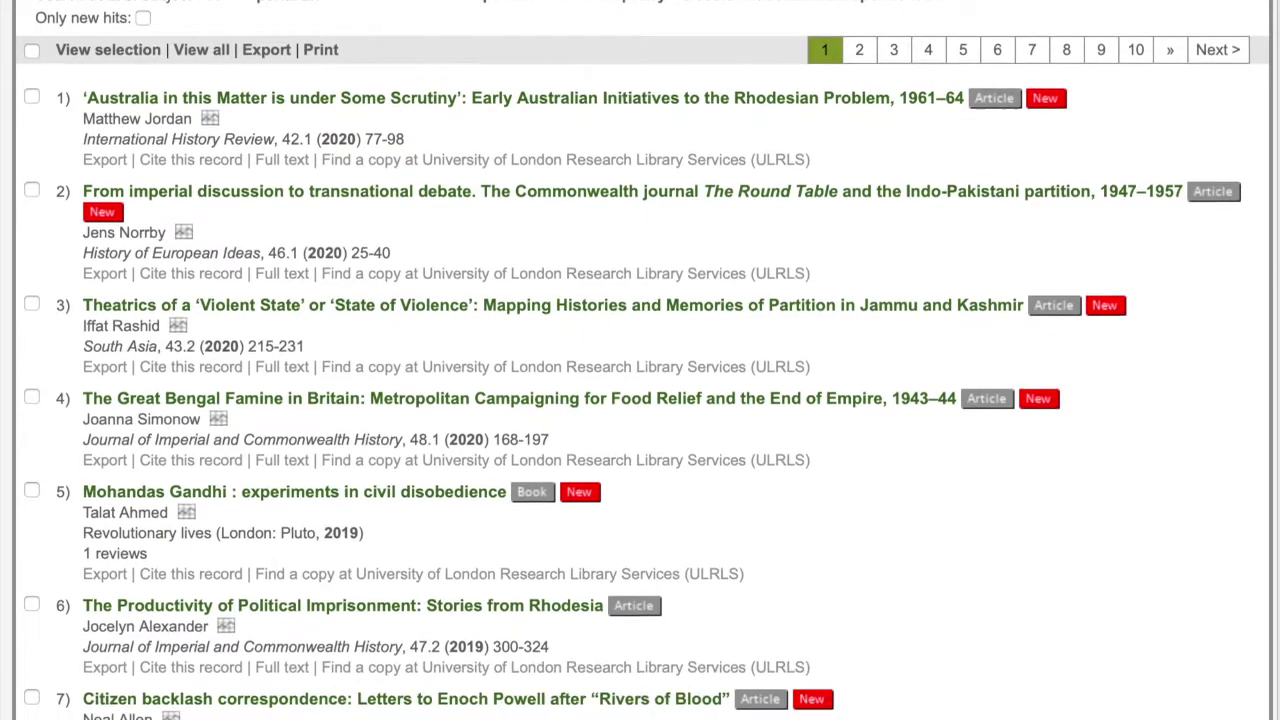
scroll(640, 360, down, 4)
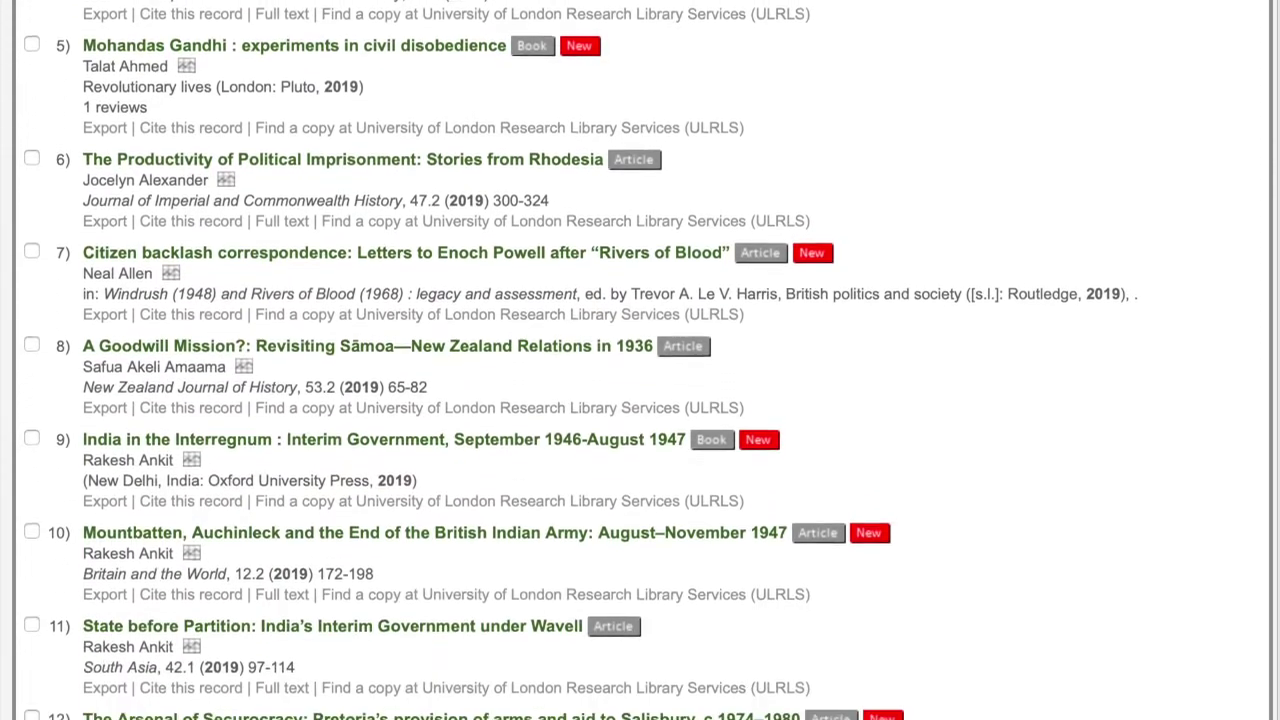
scroll(640, 360, down, 5)
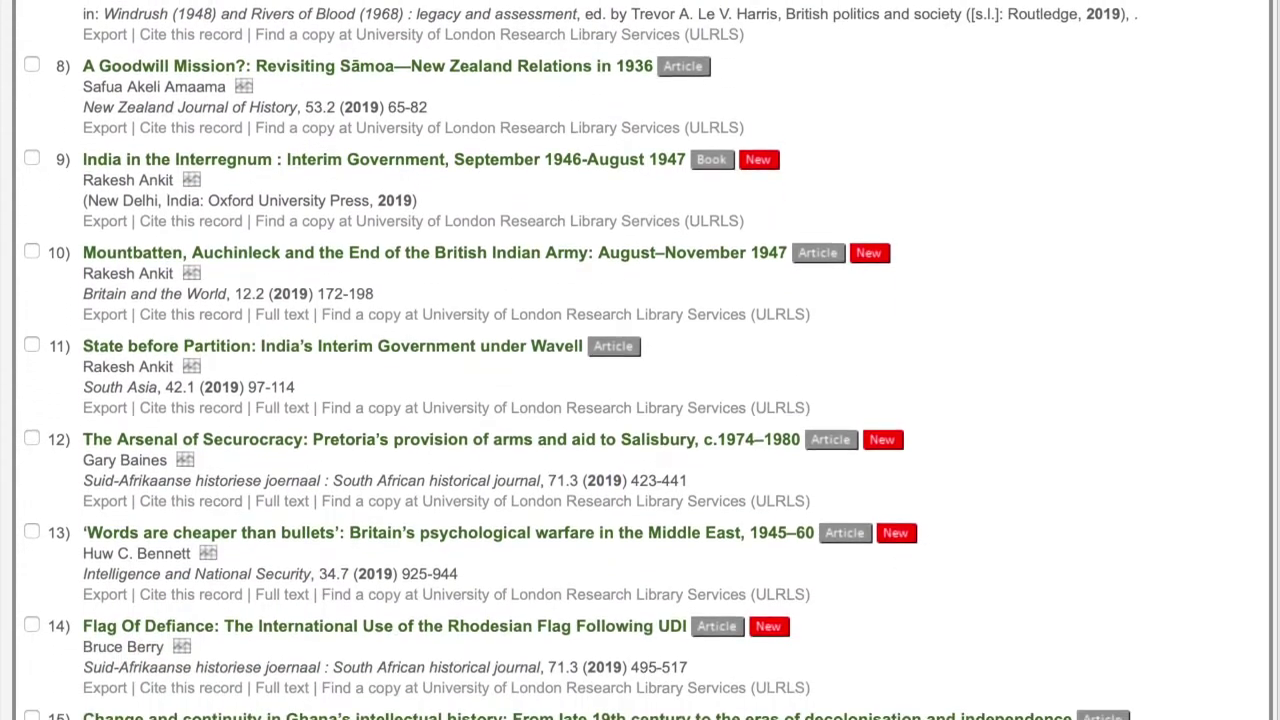
scroll(640, 360, down, 2)
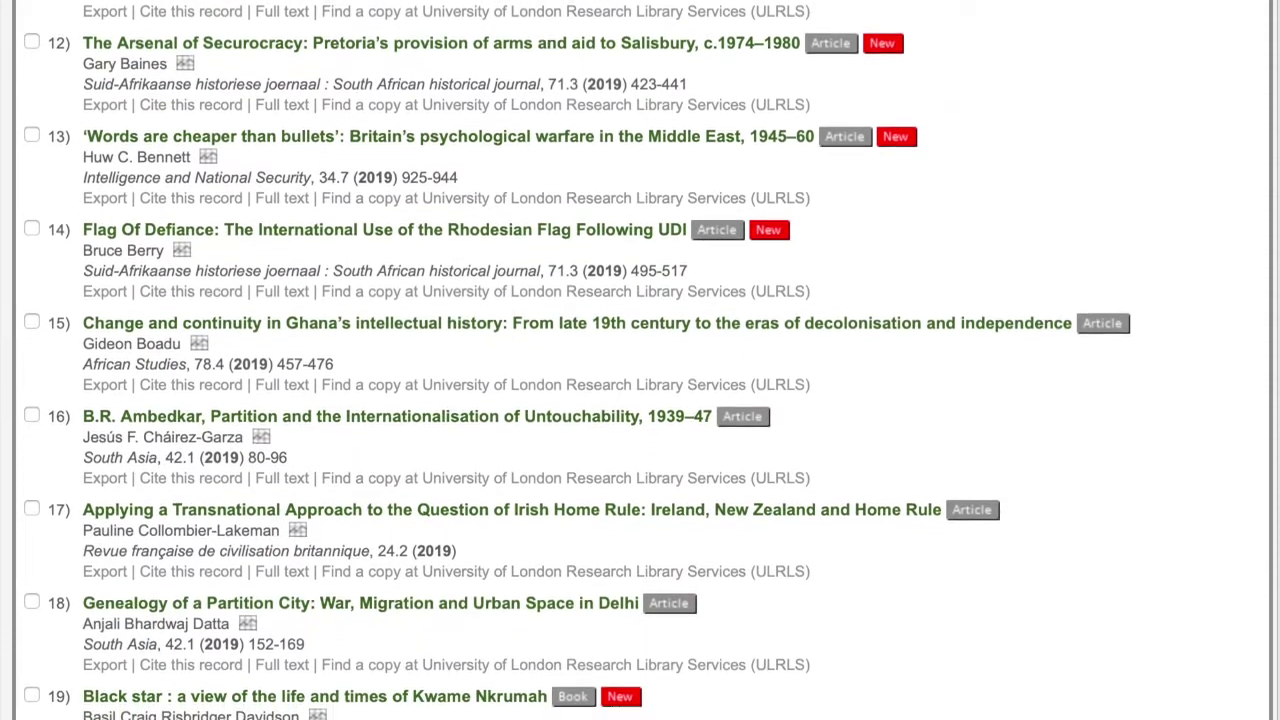
scroll(640, 360, down, 1)
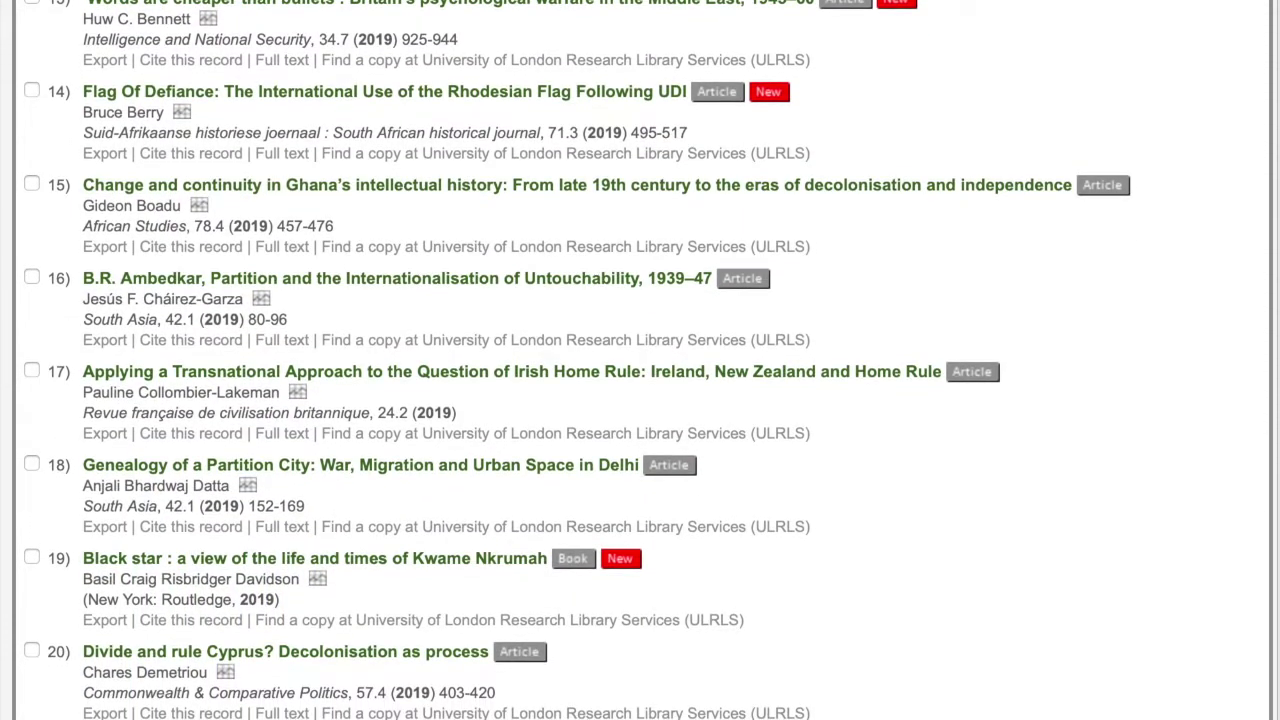
- Open the full record of 'Change and continuity in Ghana's intellectual history' and scroll to External Links
click(669, 185)
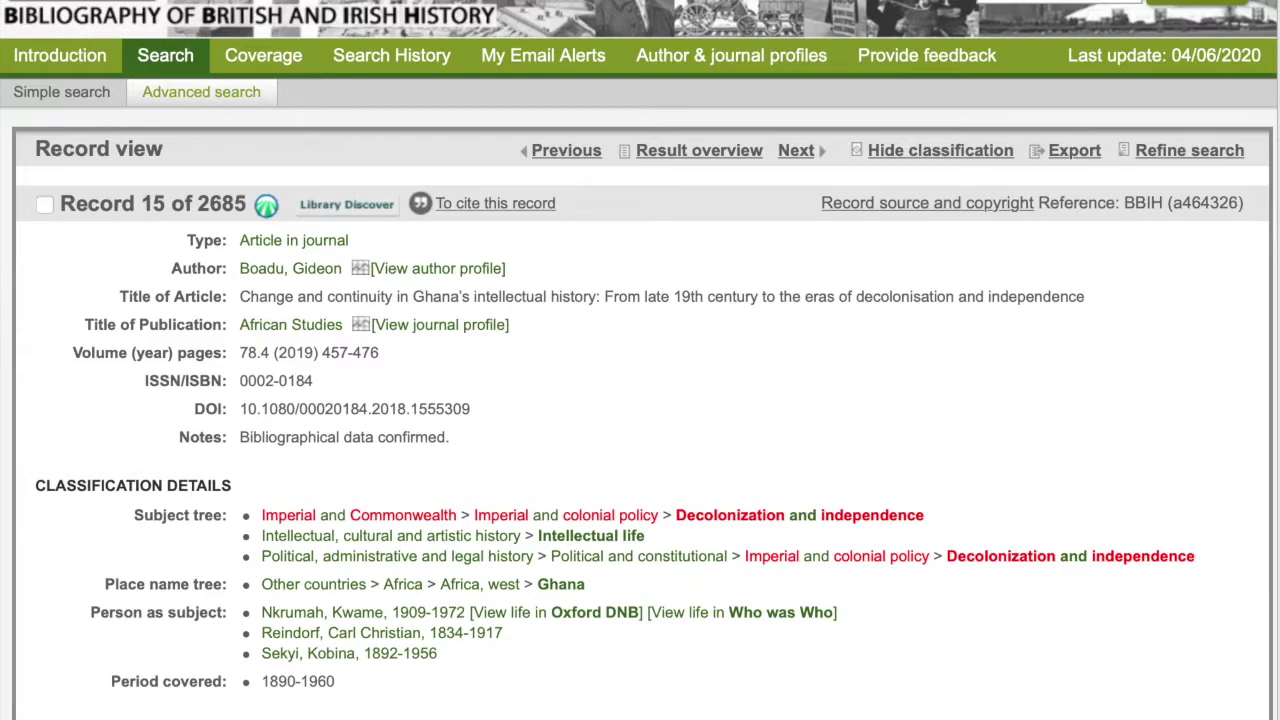
scroll(640, 360, down, 3)
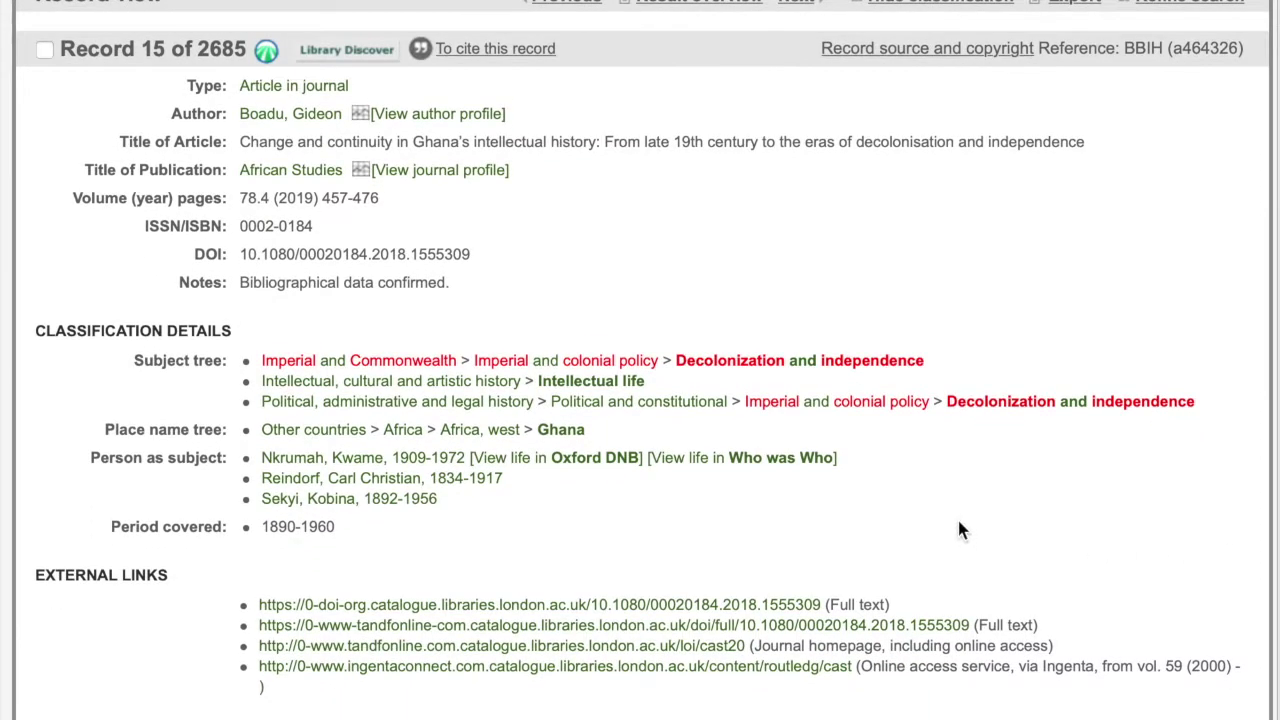
- Read the Ghana article's abstract on Taylor & Francis, then list all Intellectual life subject records
click(451, 611)
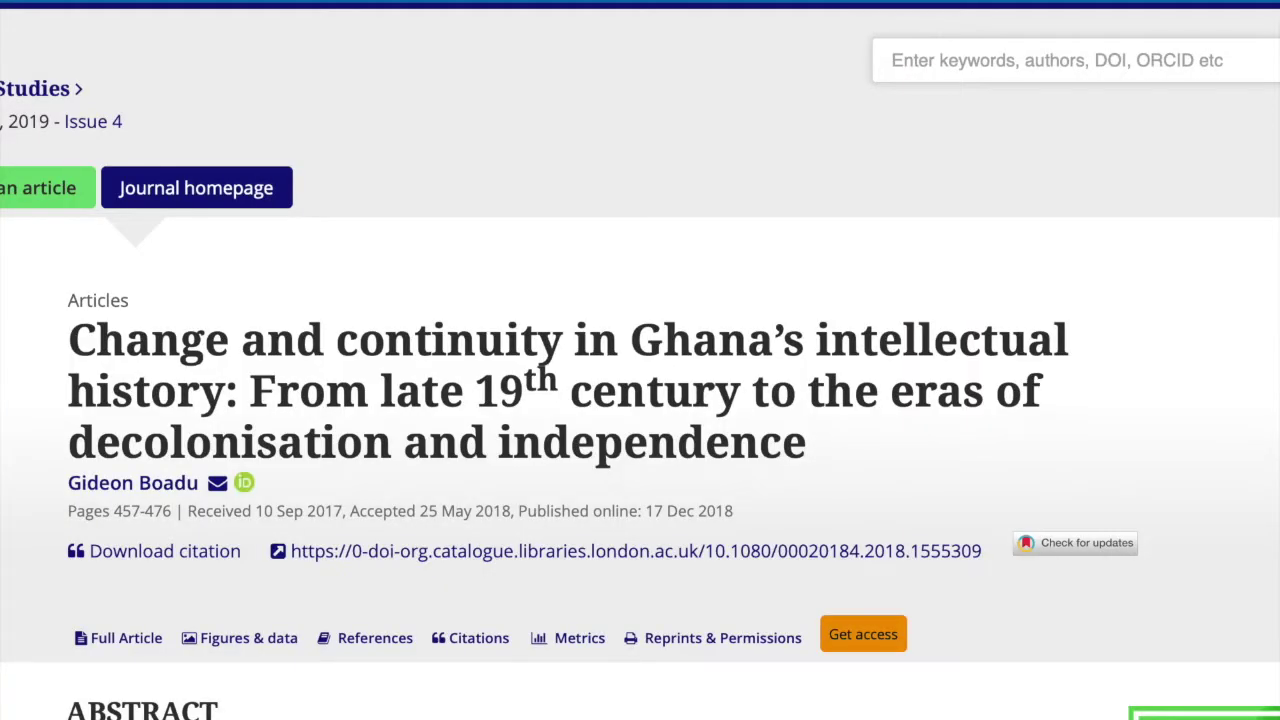
scroll(640, 434, down, 1)
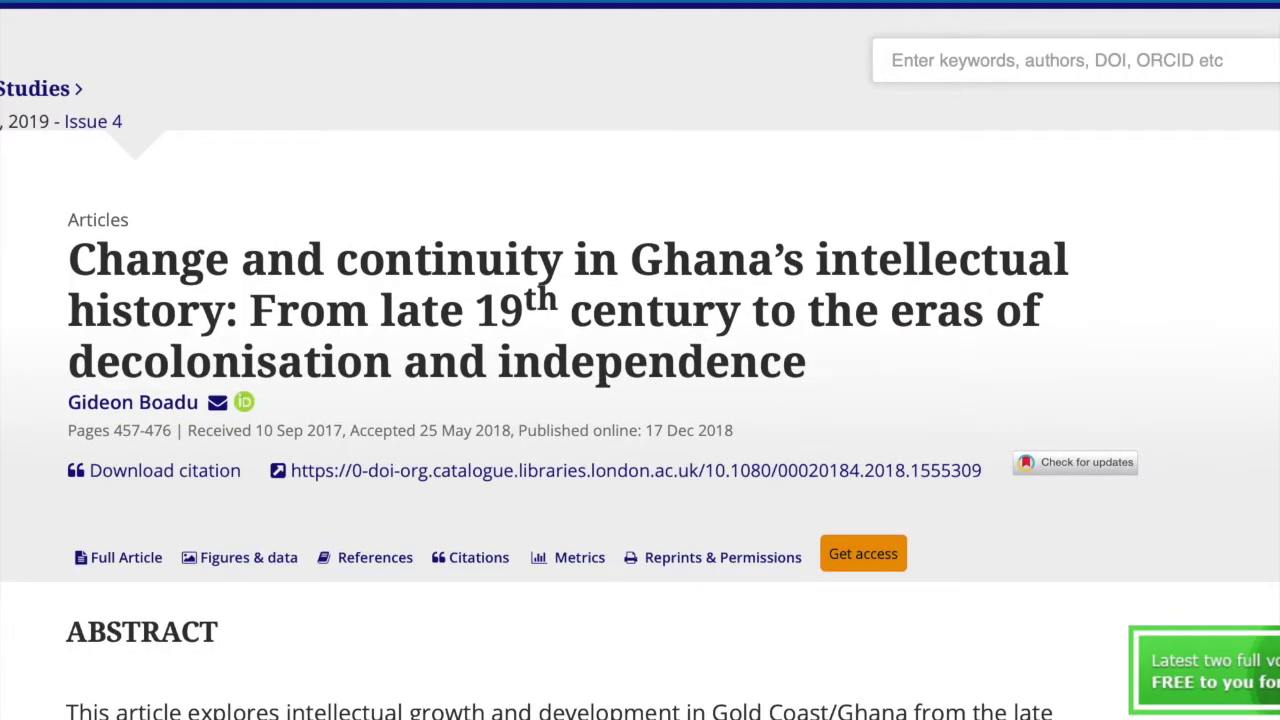
scroll(640, 360, down, 5)
scroll(640, 360, up, 2)
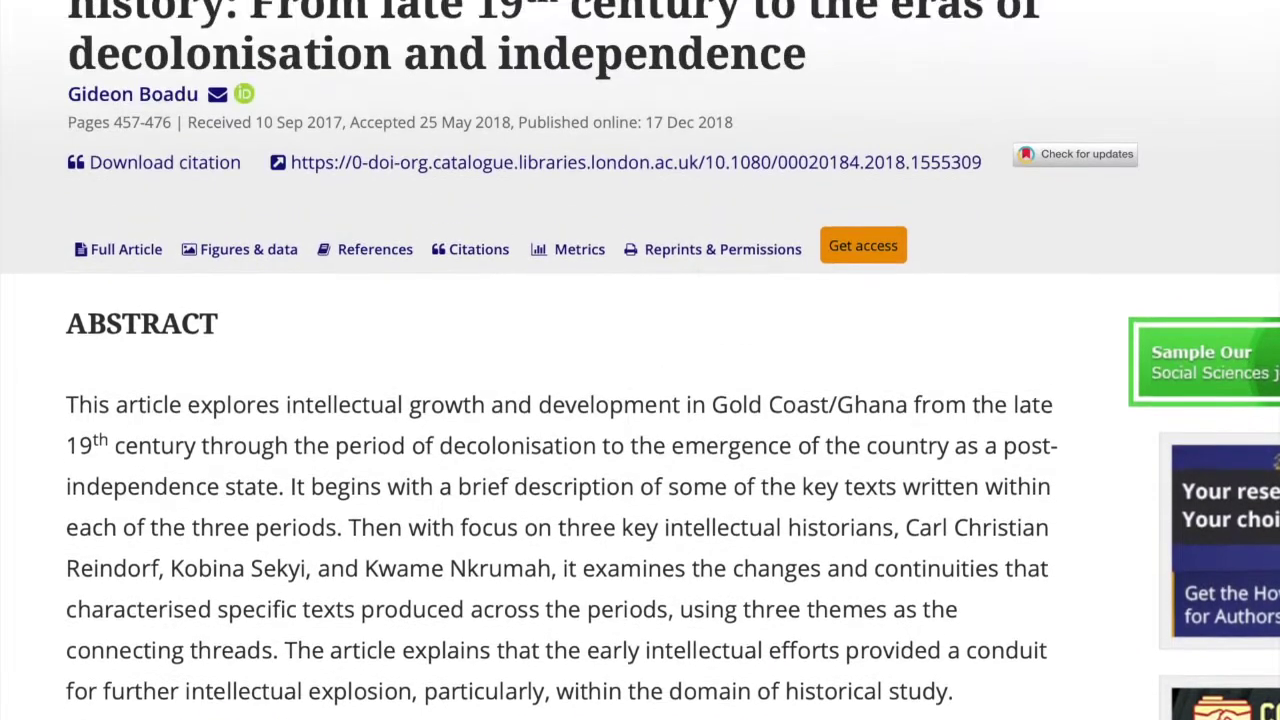
scroll(640, 360, up, 3)
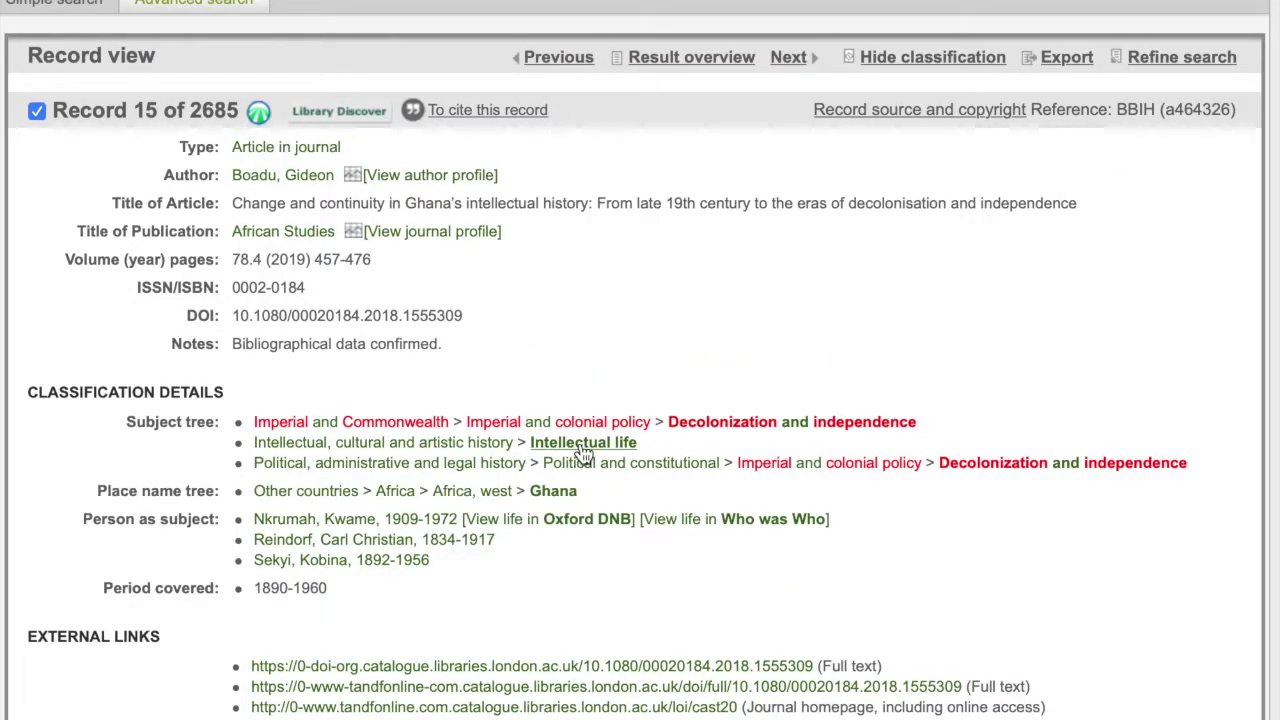
click(581, 444)
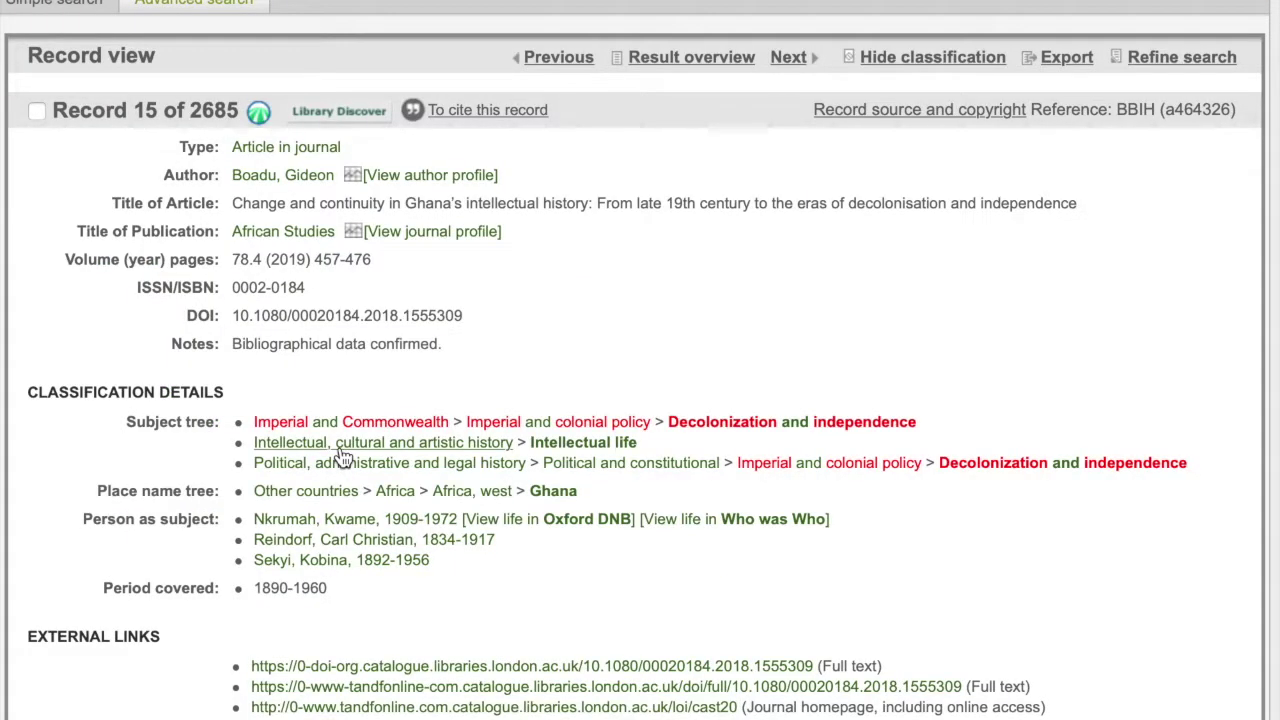
click(340, 447)
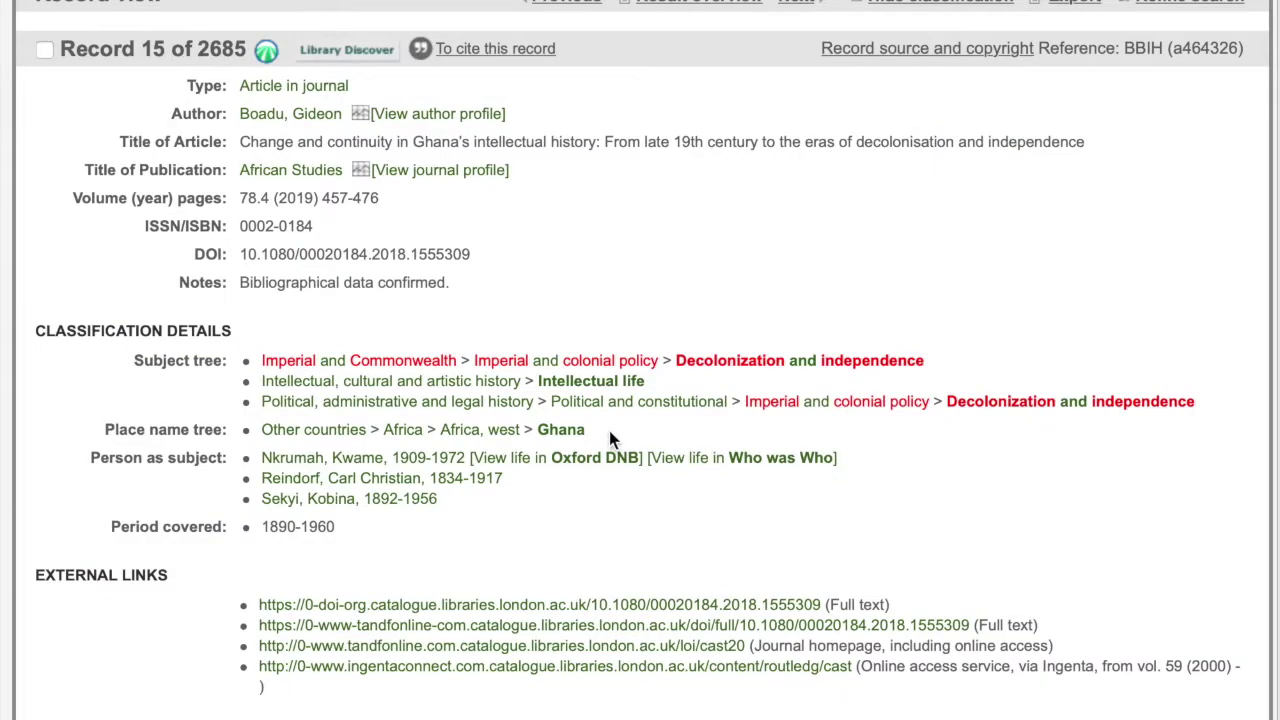
- Preview the 820 records tagged with the place Ghana
click(557, 434)
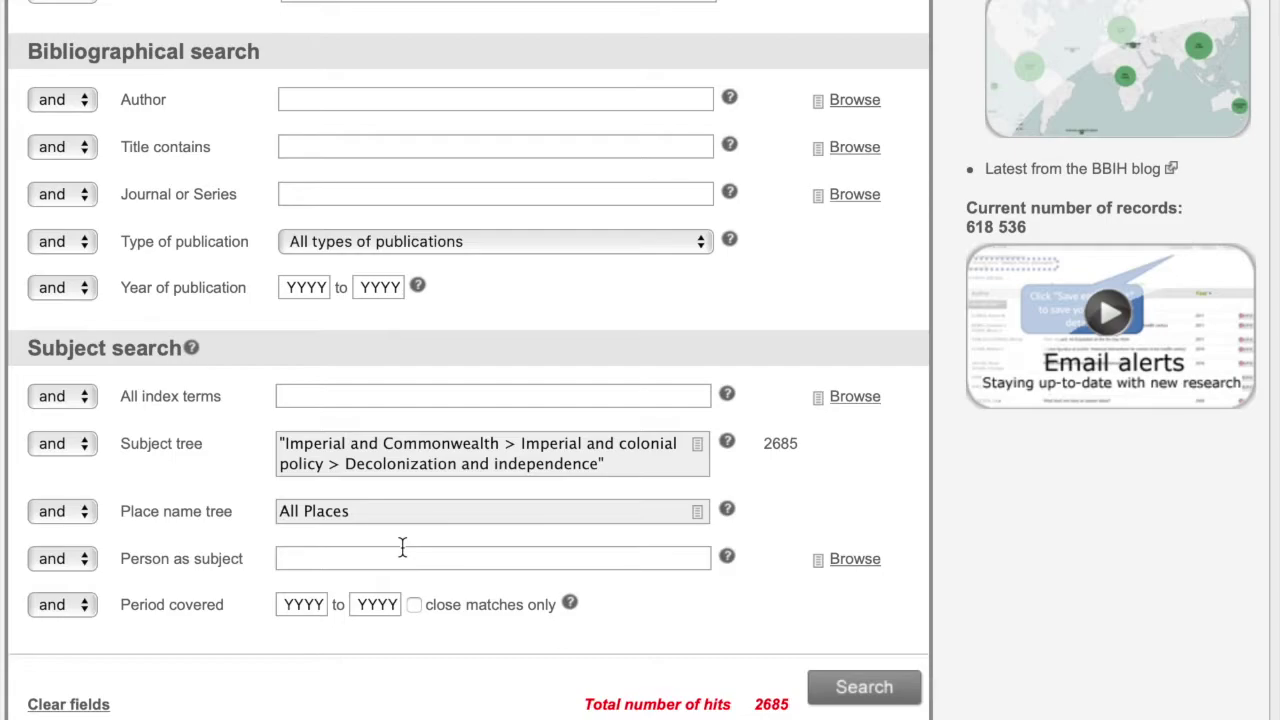
- Add Benin, Côte d'Ivoire, Nigeria and Togoland alongside Ghana from Africa, west in the place tree
click(345, 514)
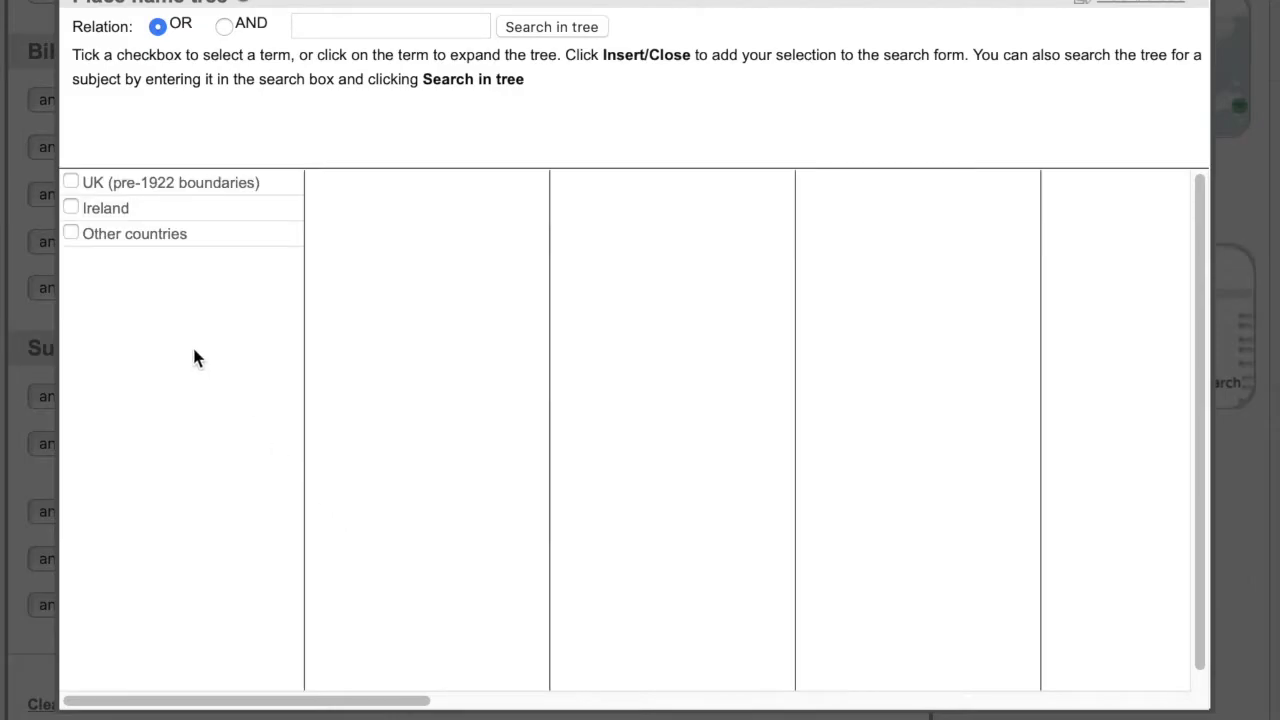
click(143, 240)
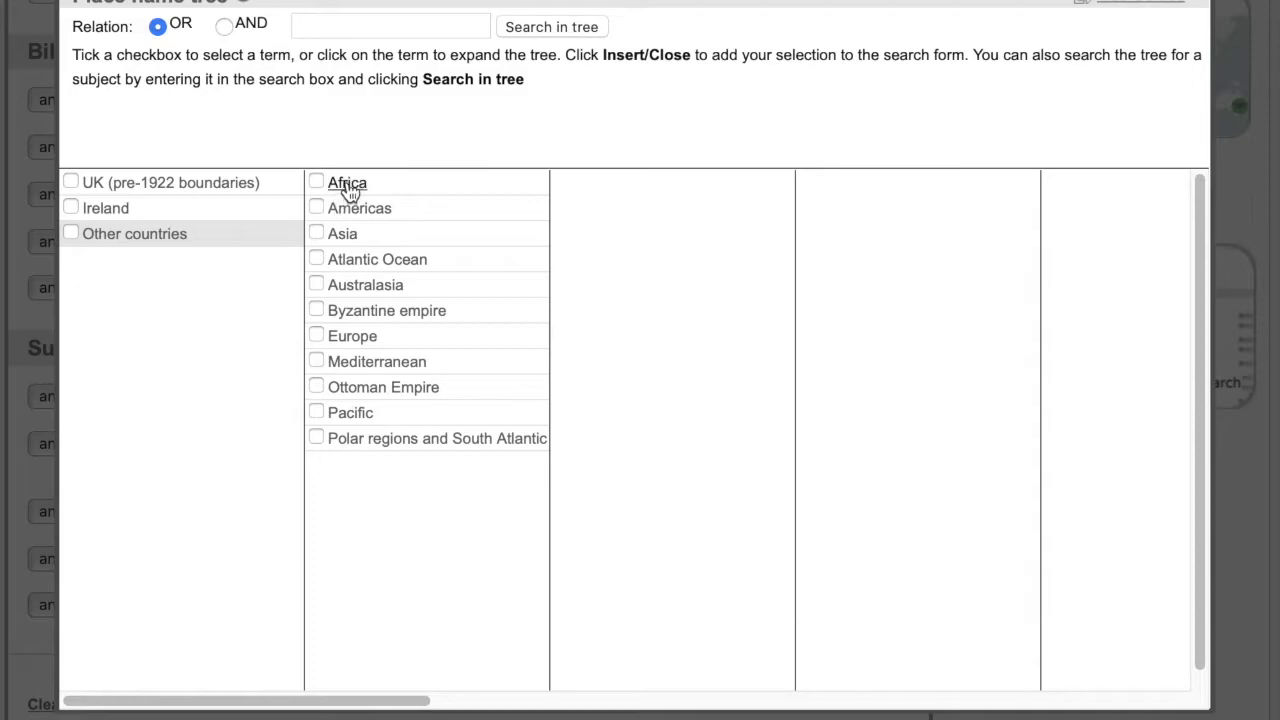
click(349, 190)
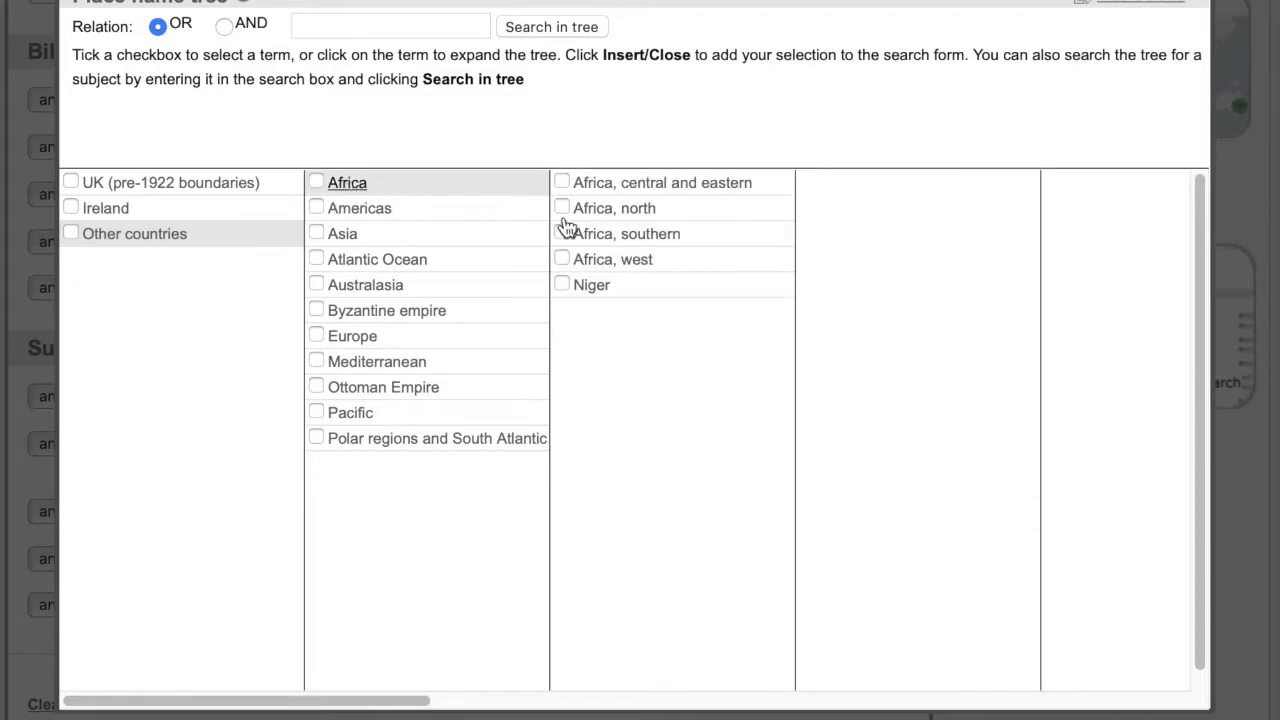
click(620, 262)
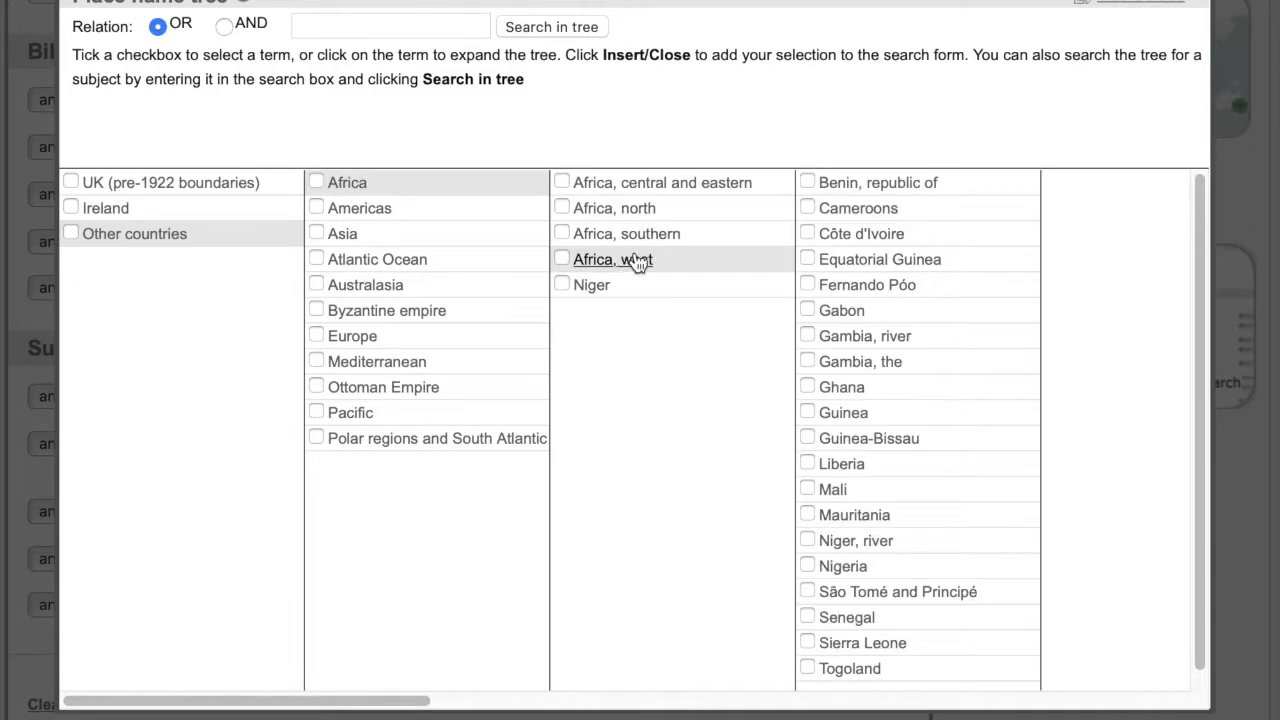
click(808, 182)
click(807, 233)
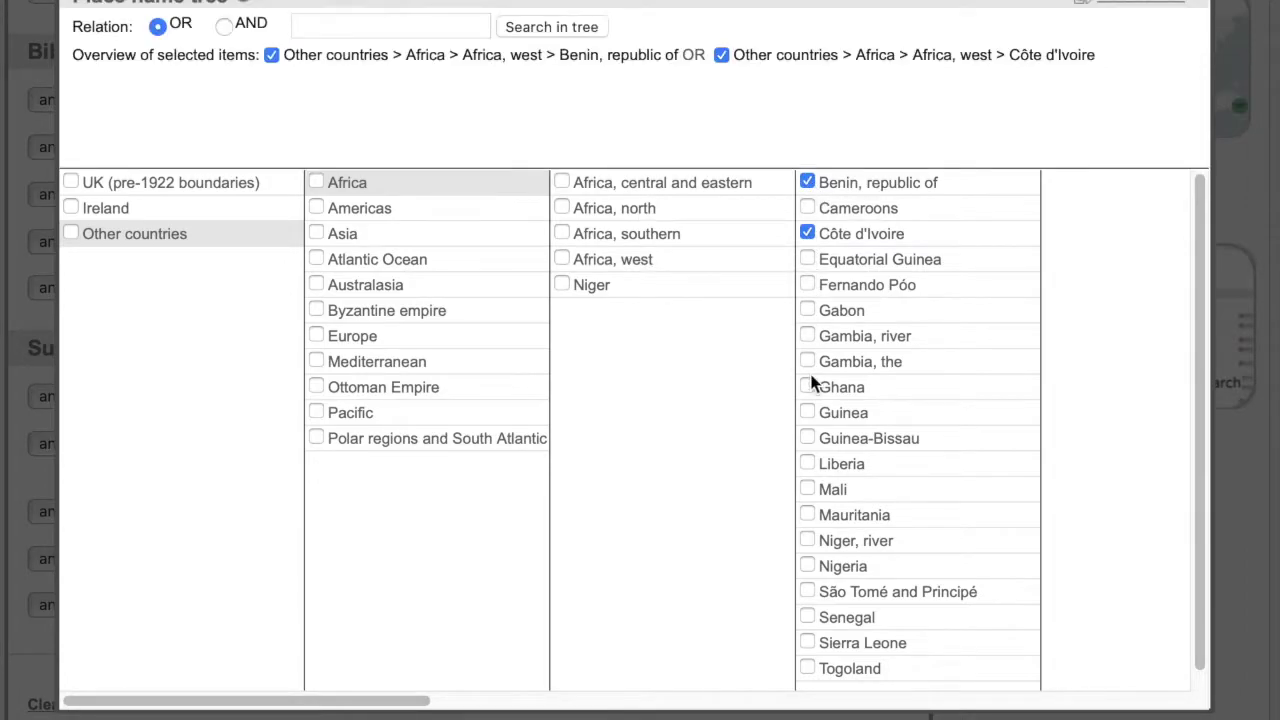
click(808, 566)
click(808, 667)
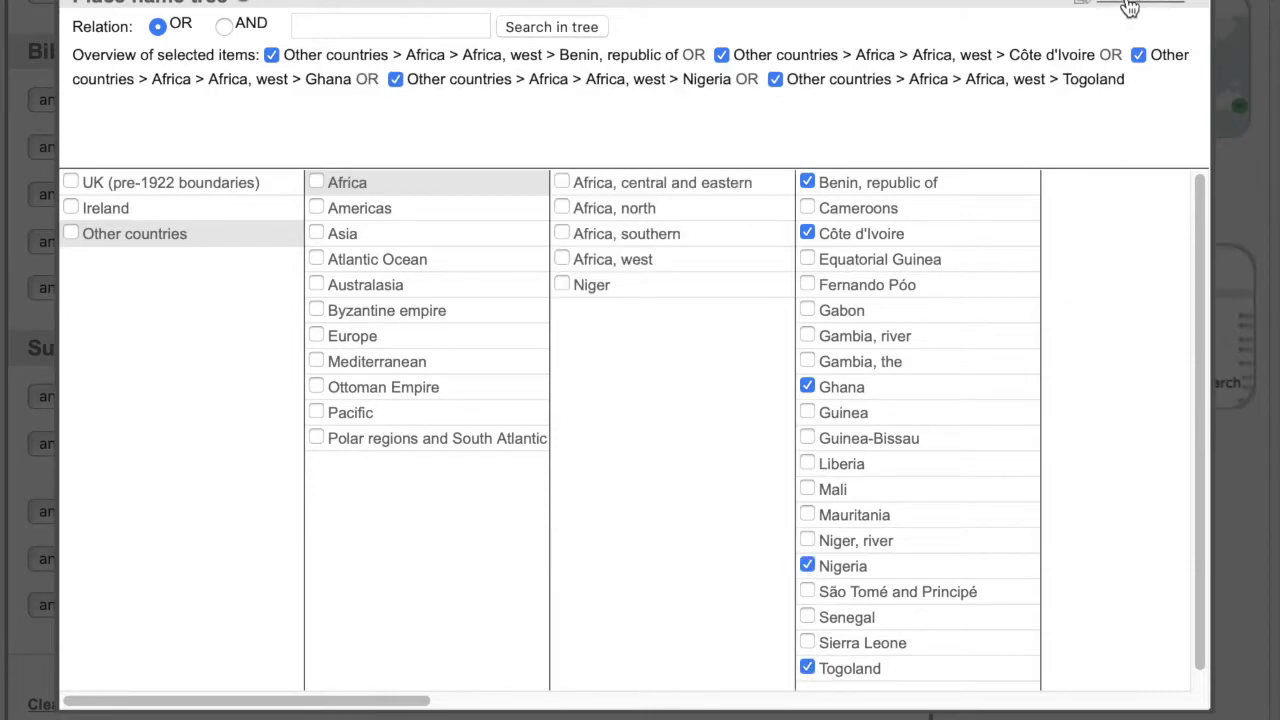
click(1130, 8)
scroll(1130, 12, down, 3)
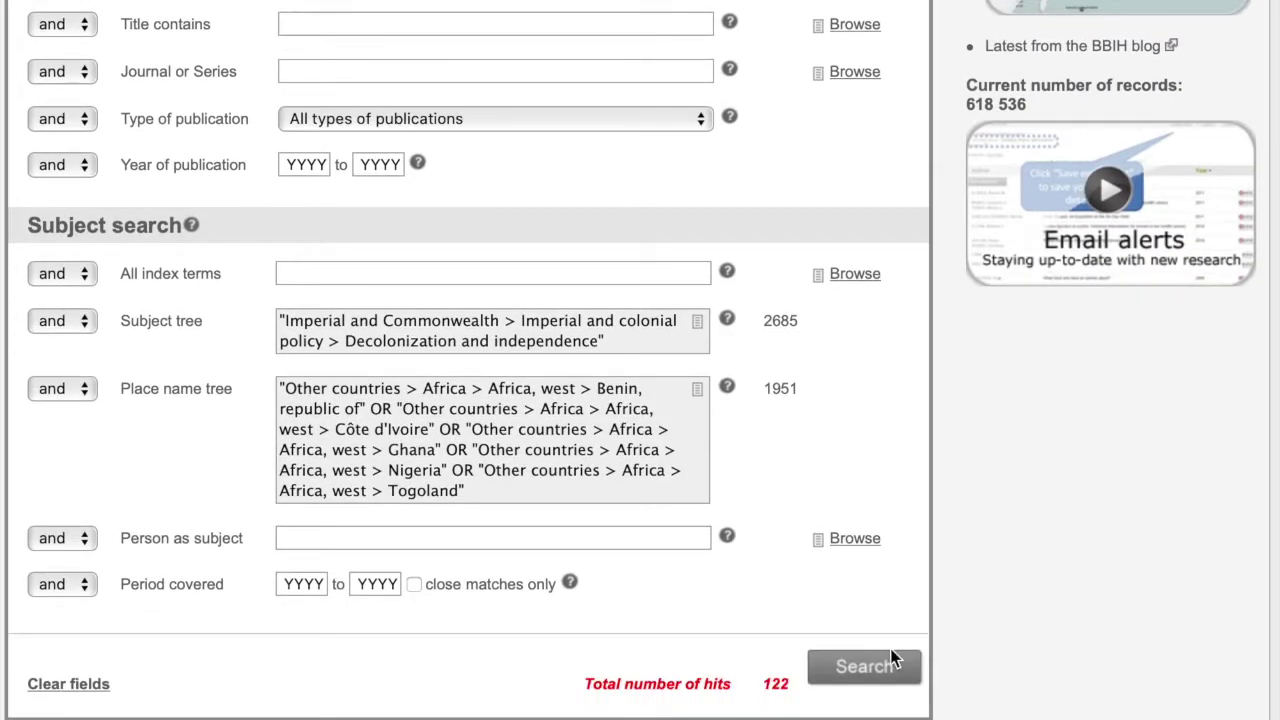
- Run the combined decolonization and West African places search, listing 122 results
click(858, 667)
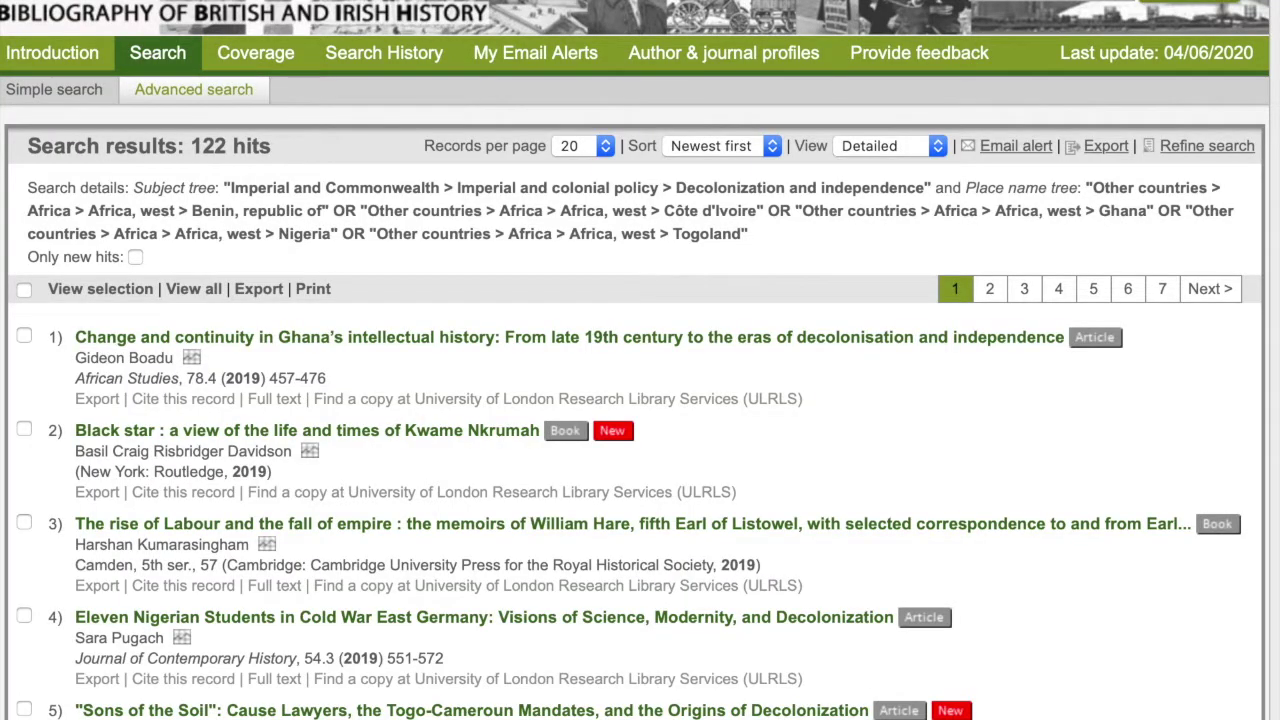
scroll(640, 400, down, 6)
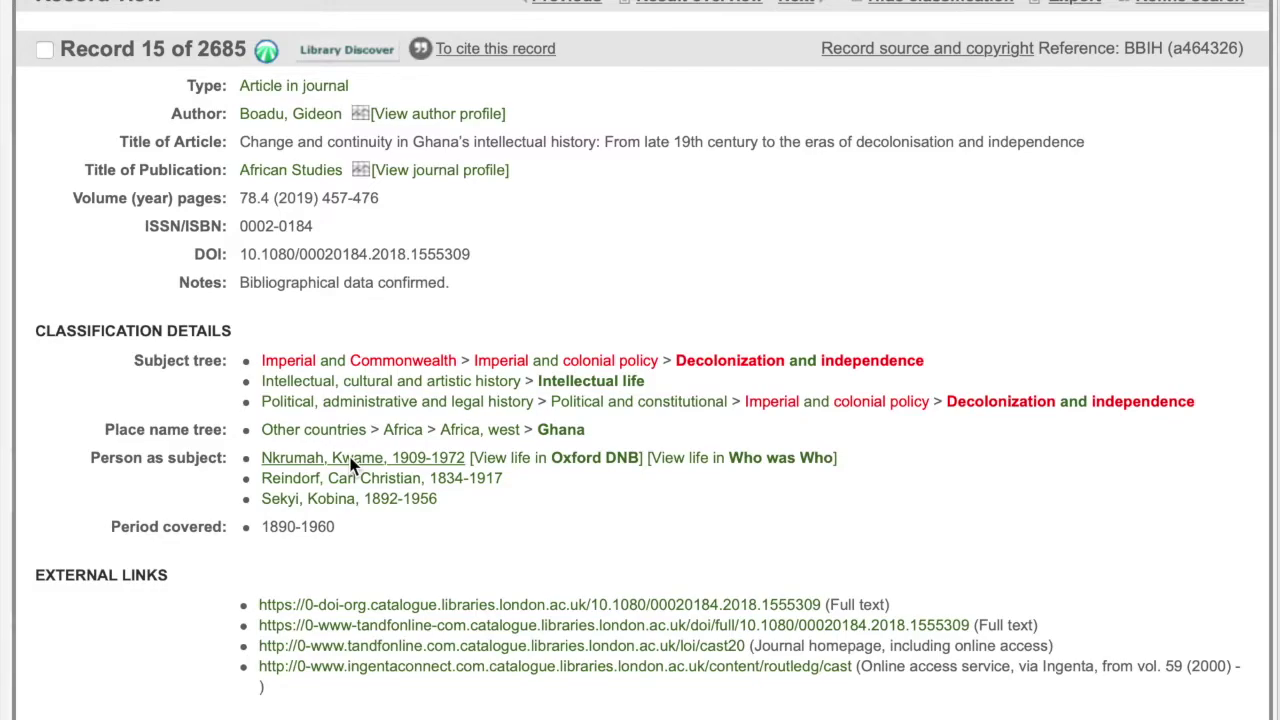
- List the 22 Kwame Nkrumah records and reopen that search in the advanced form
click(350, 458)
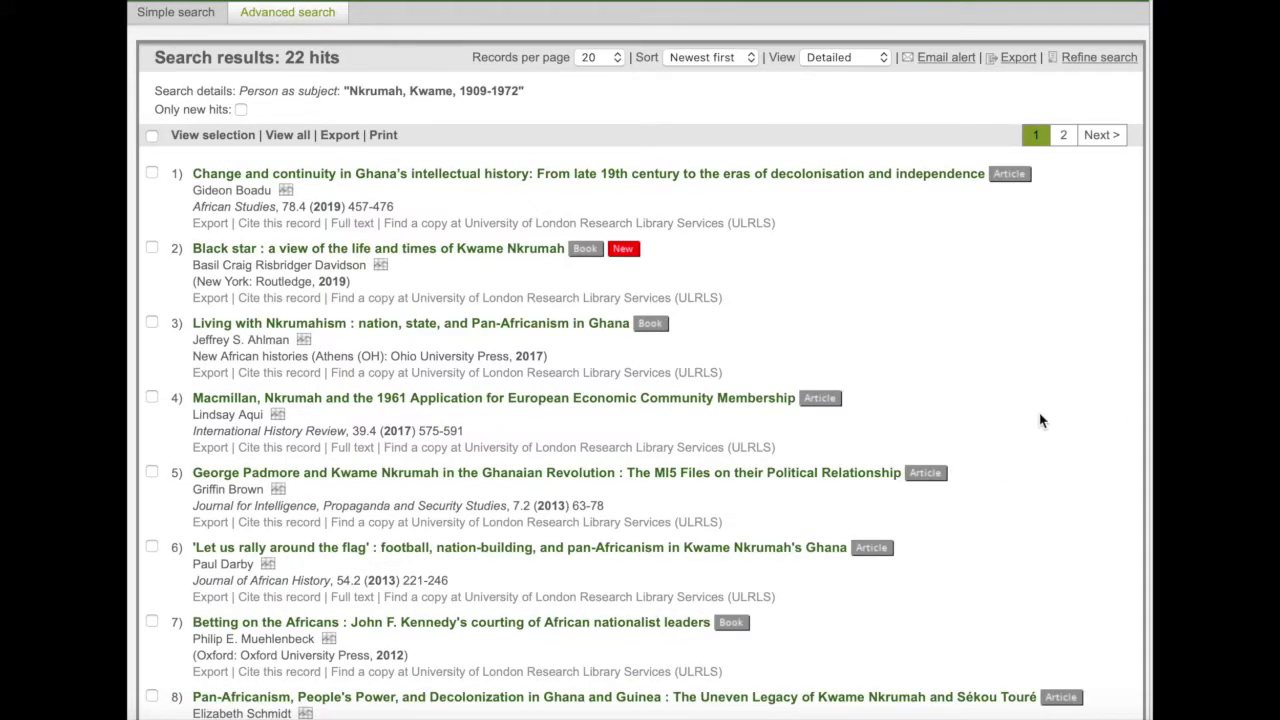
click(1094, 62)
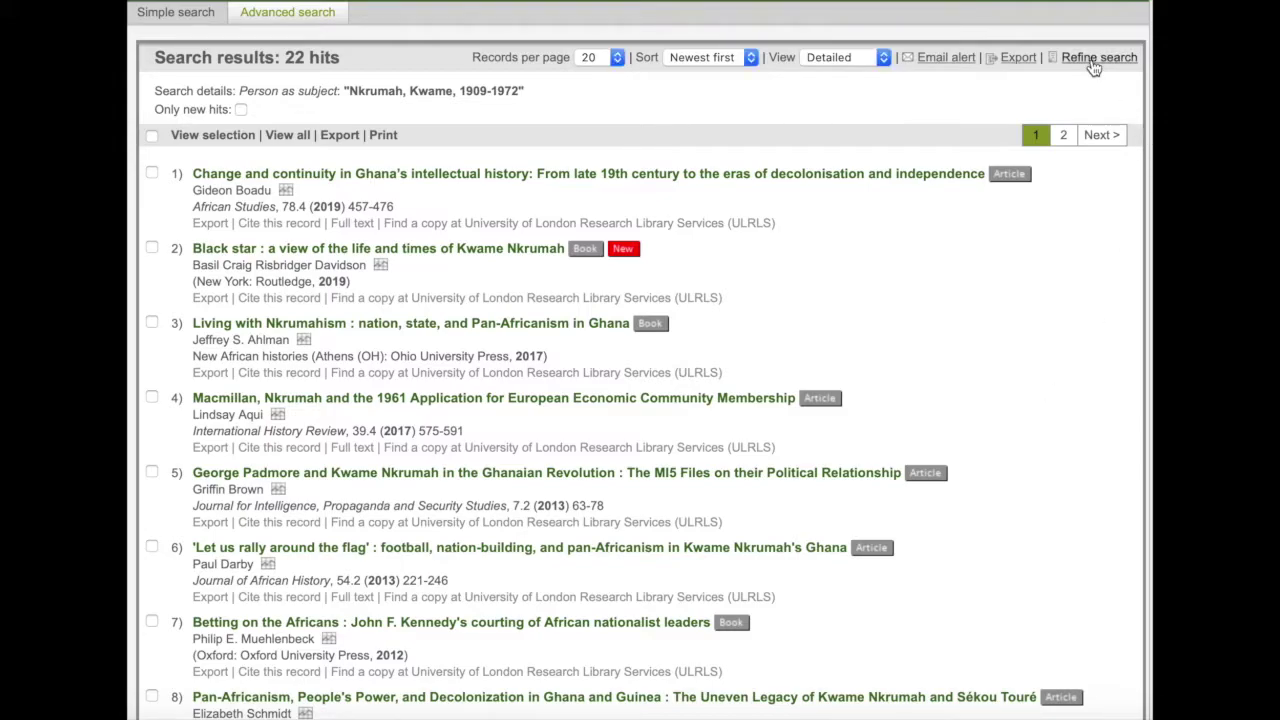
click(1094, 62)
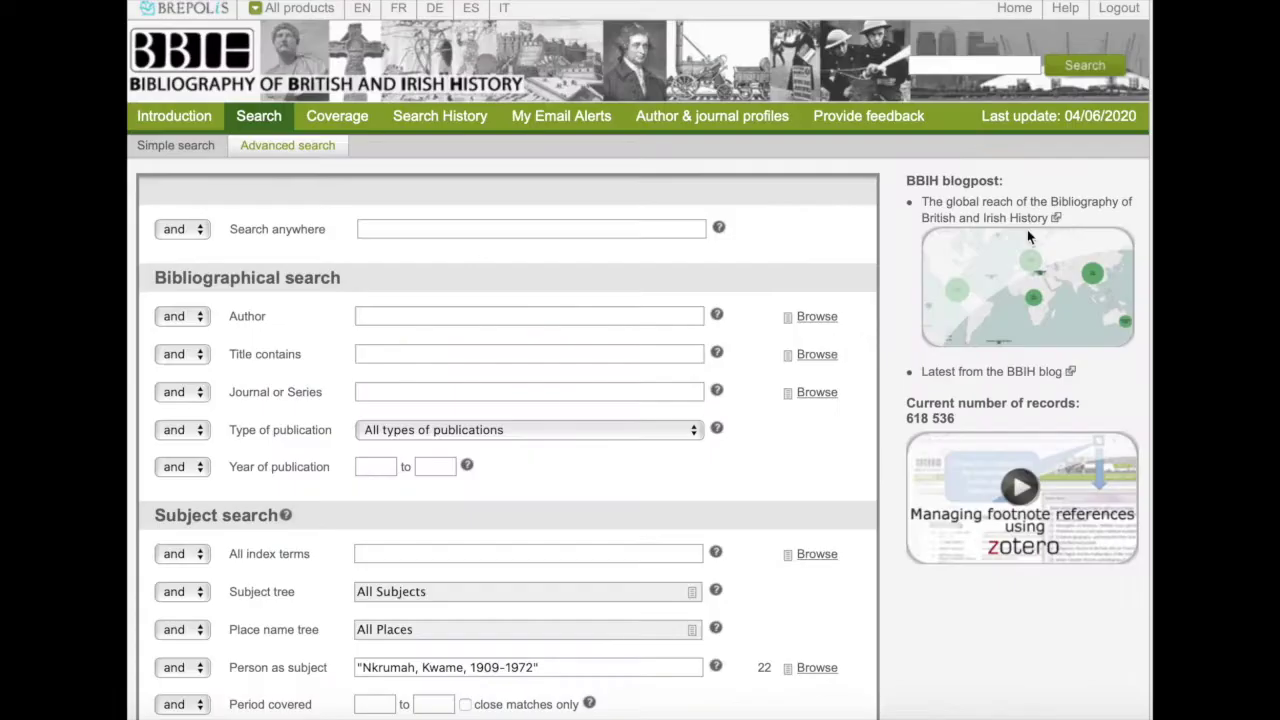
- Limit the Nkrumah search to Books (11 hits) and open the h-net.org review of Living with Nkrumahism
click(694, 433)
click(605, 517)
scroll(1094, 677, down, 3)
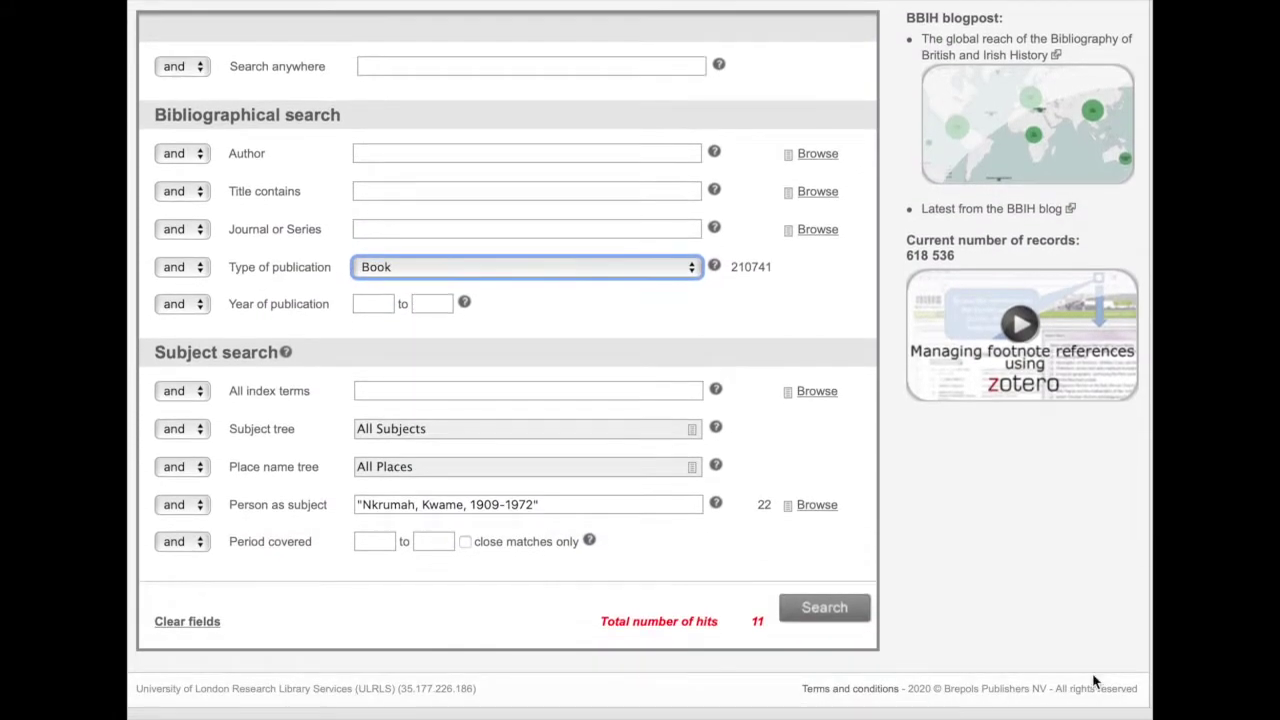
click(841, 609)
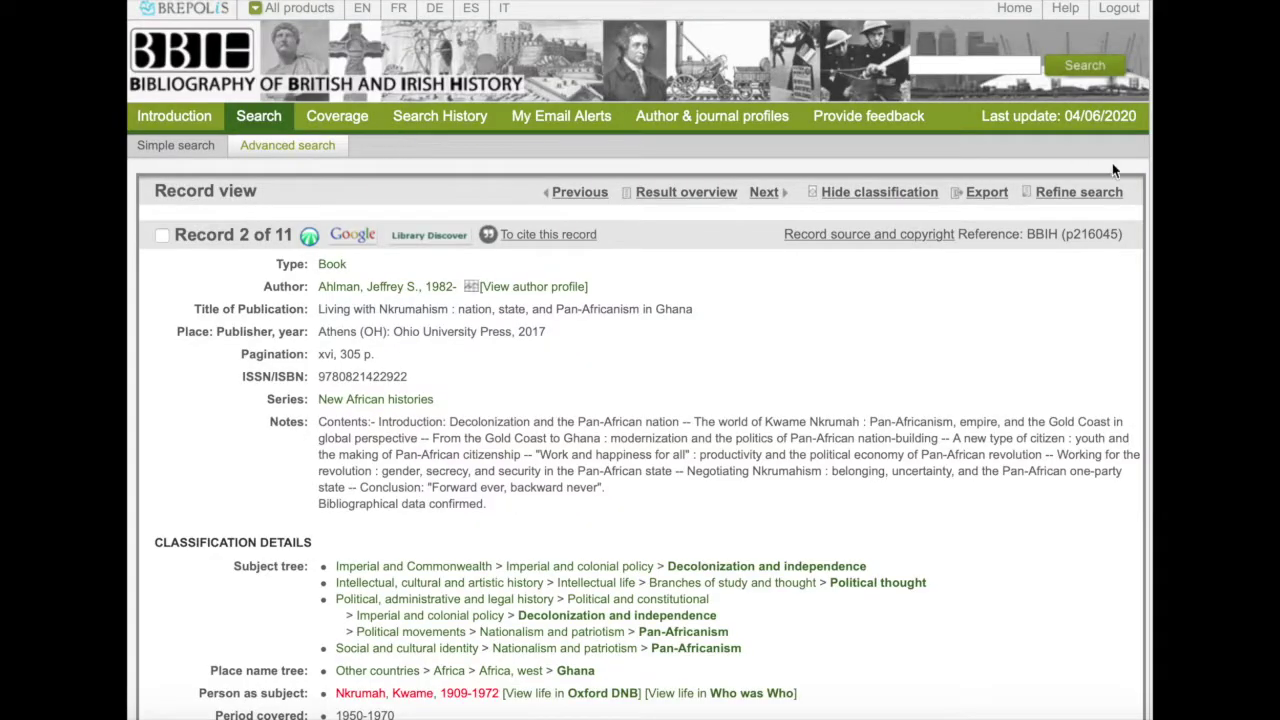
scroll(966, 528, down, 3)
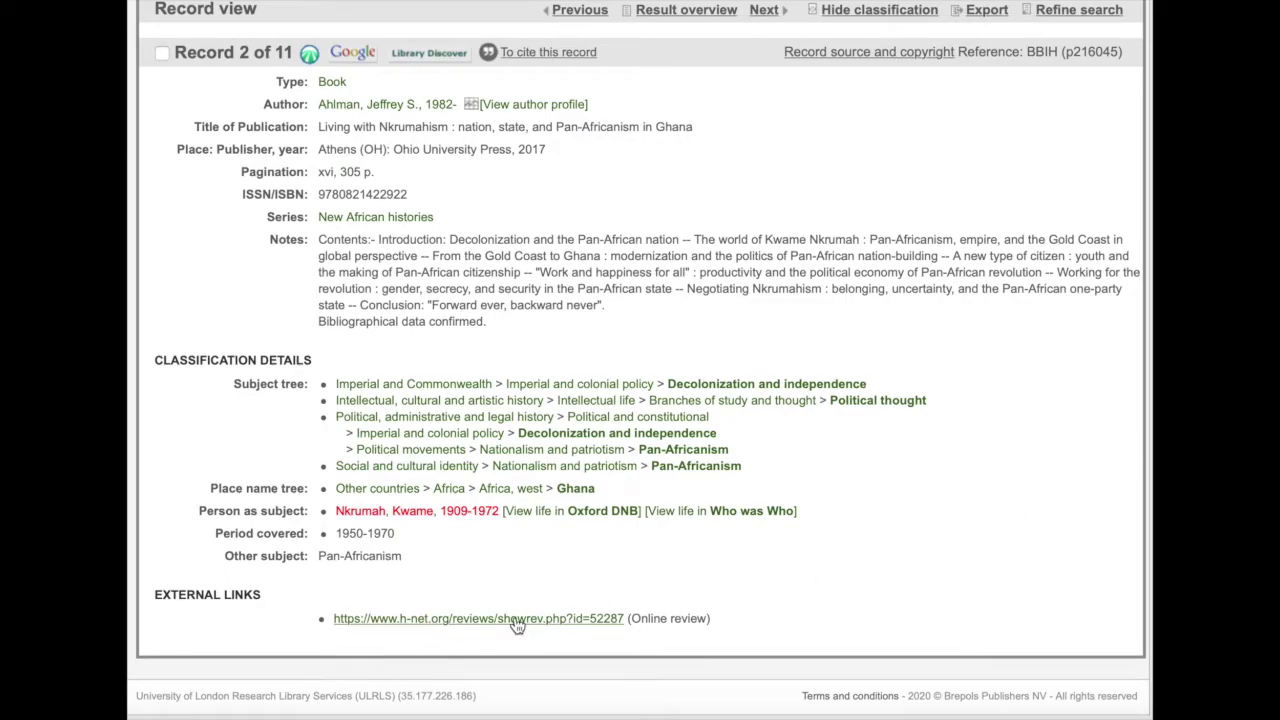
click(515, 619)
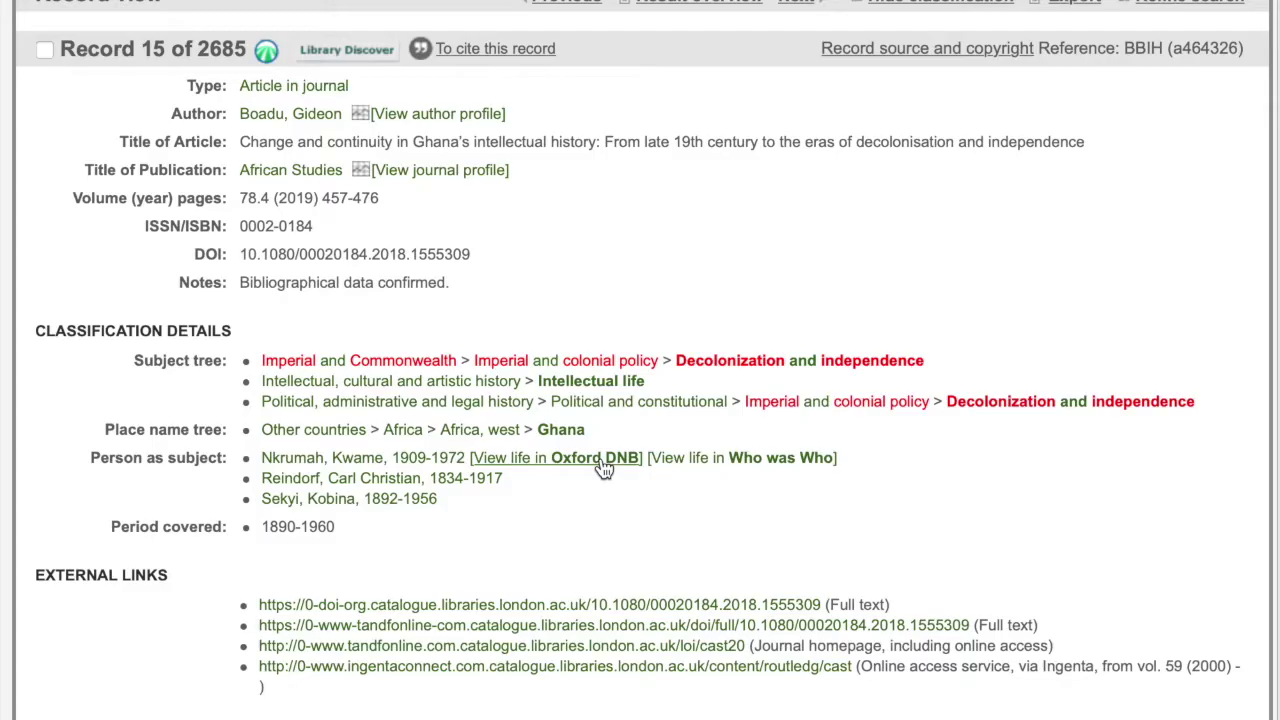
- Open Nkrumah's Oxford DNB biography, then start a fresh advanced search in All index terms
click(602, 462)
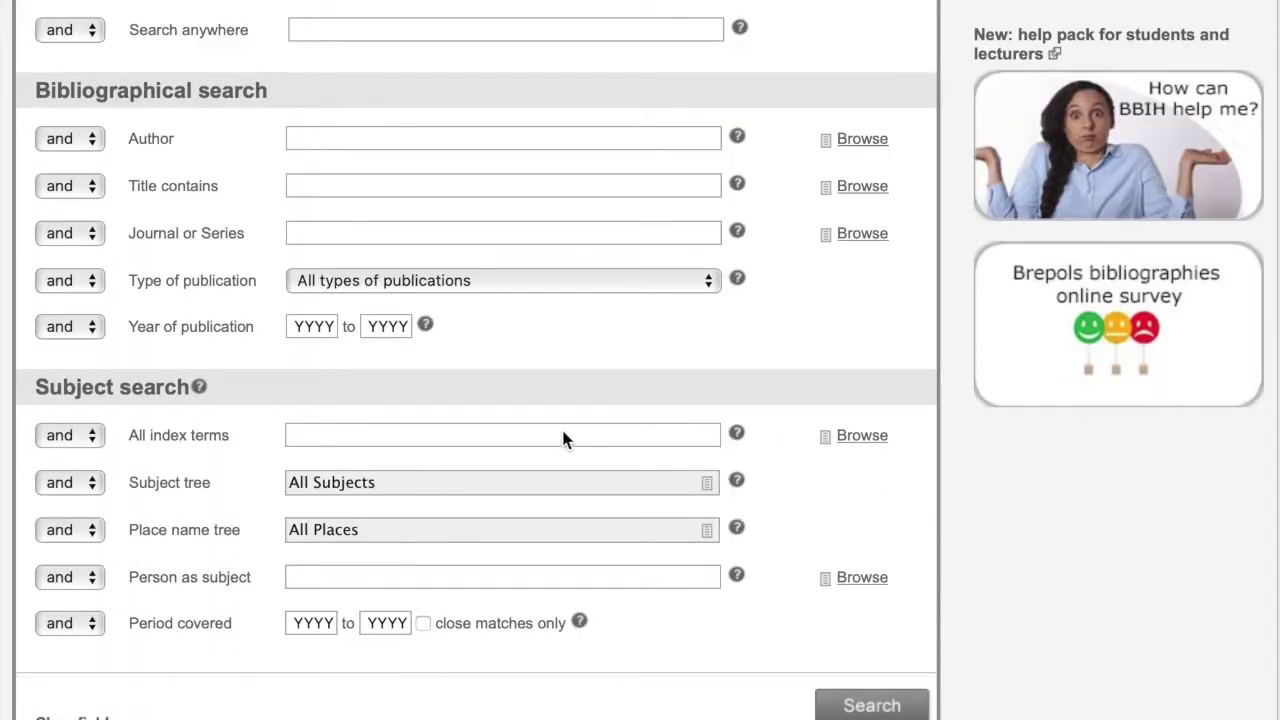
click(432, 437)
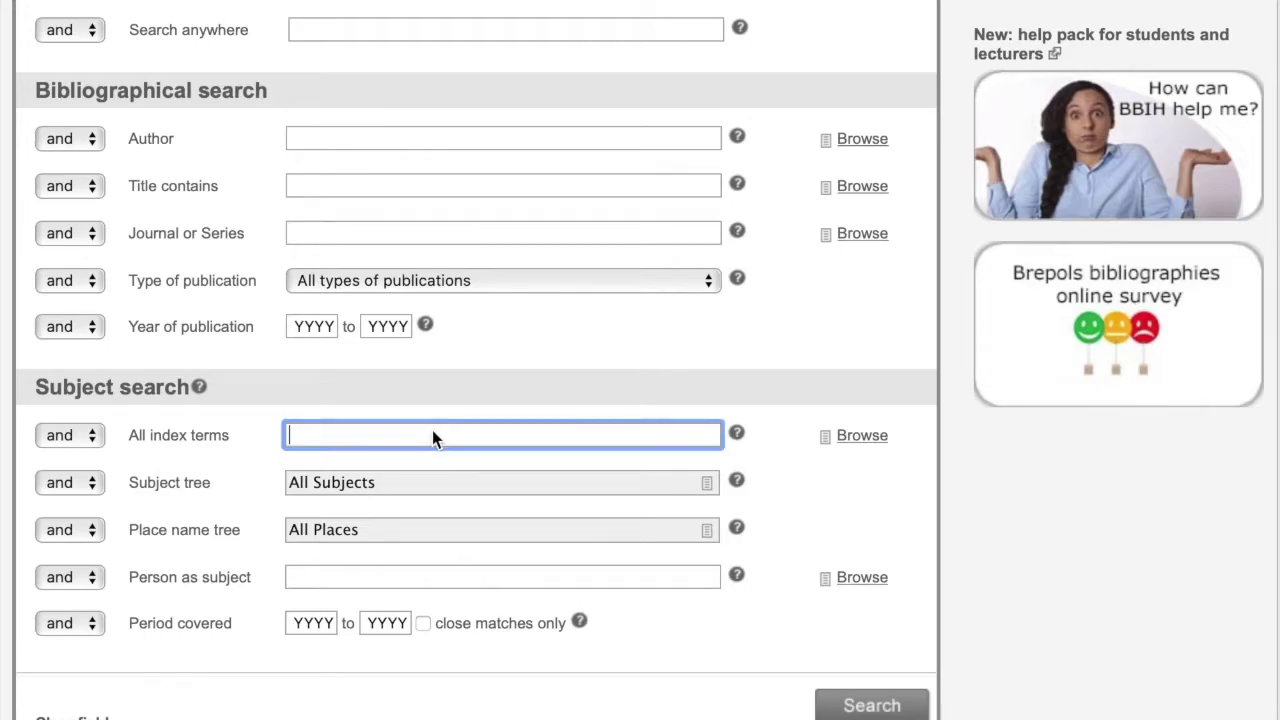
- Add Decolonization and independence as the index term and as the Subject tree criterion
text(decolo)
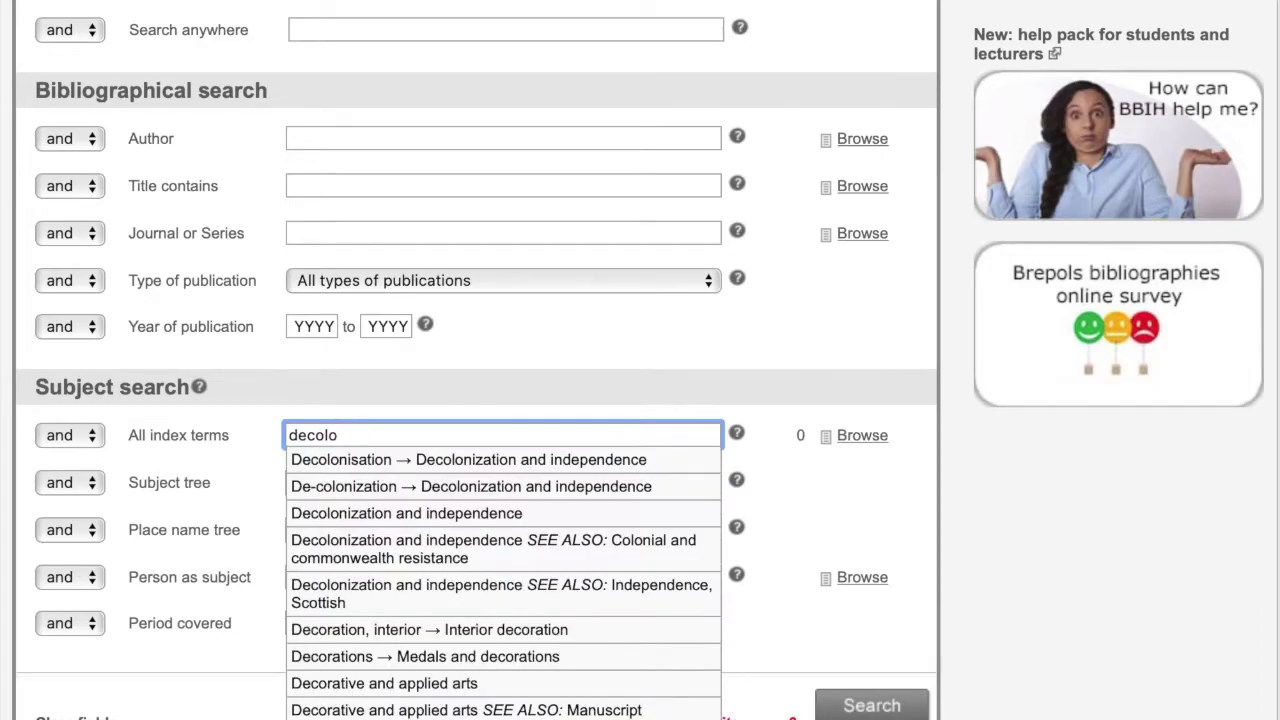
click(529, 462)
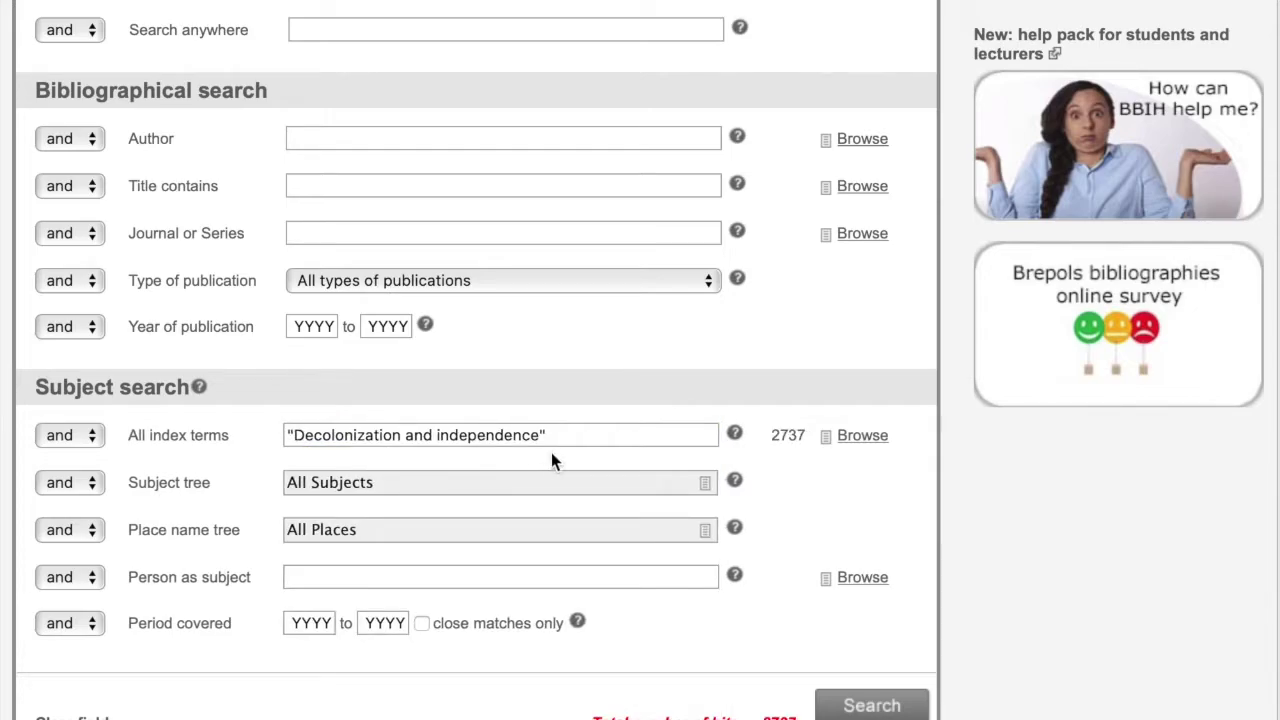
click(551, 482)
click(420, 79)
text(decolonization)
click(589, 79)
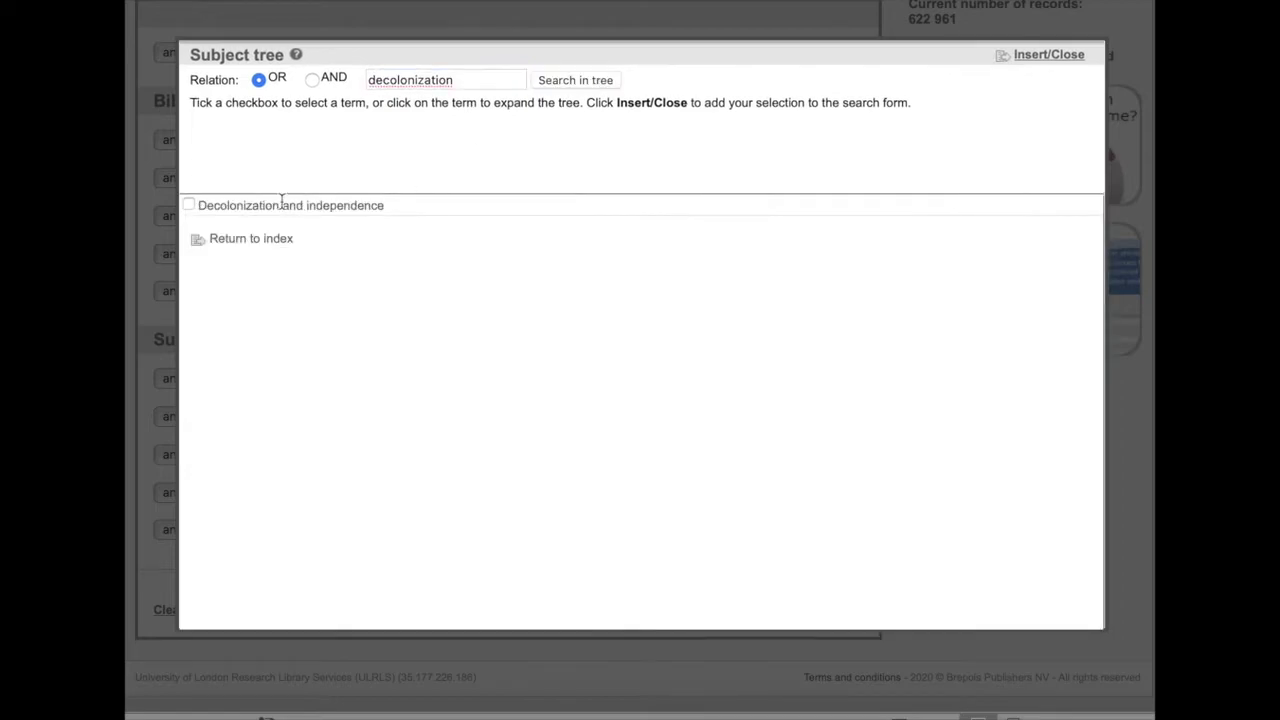
click(188, 205)
click(1057, 56)
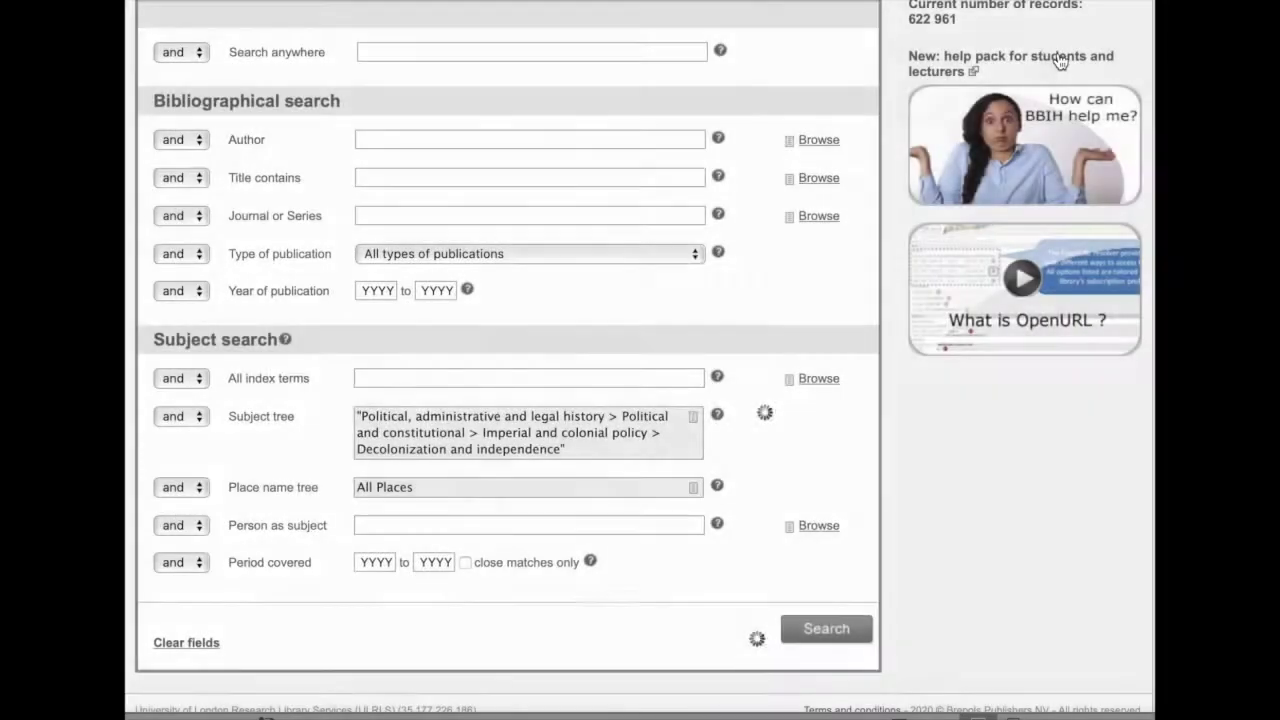
- Add Ghana from the Place name tree to the decolonization search
click(429, 491)
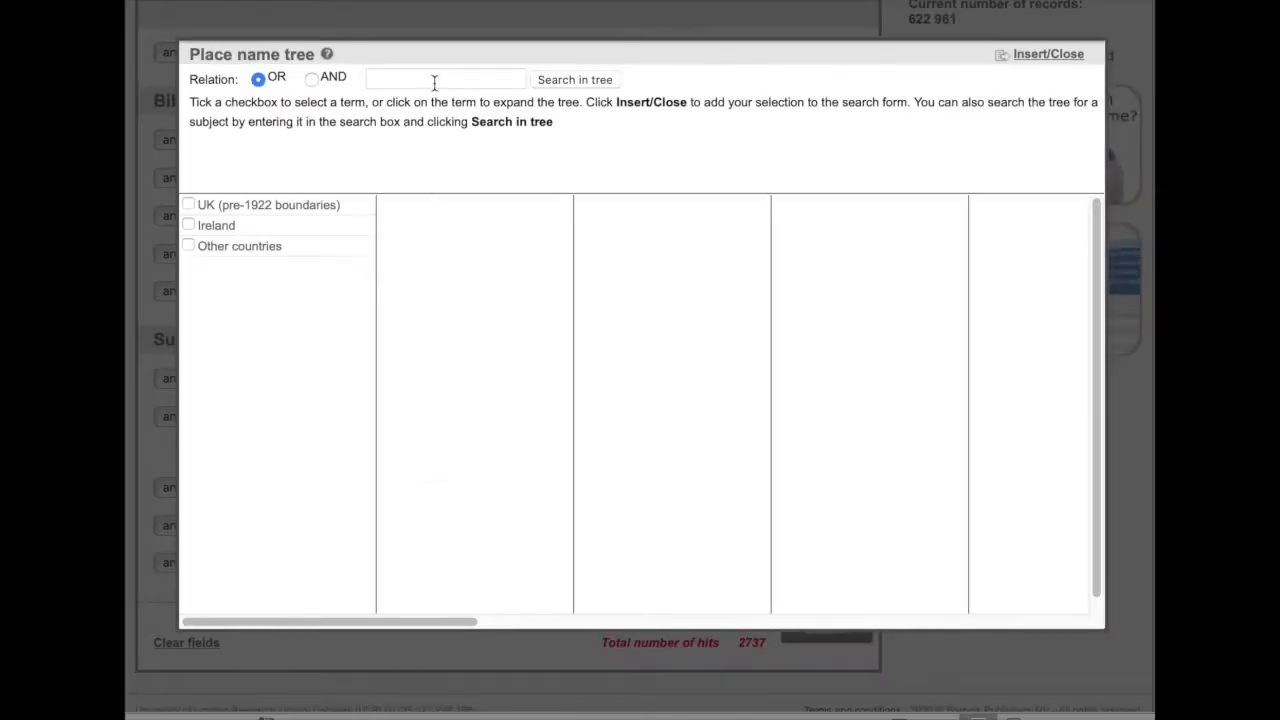
click(434, 80)
text(Ghana)
click(586, 82)
click(189, 349)
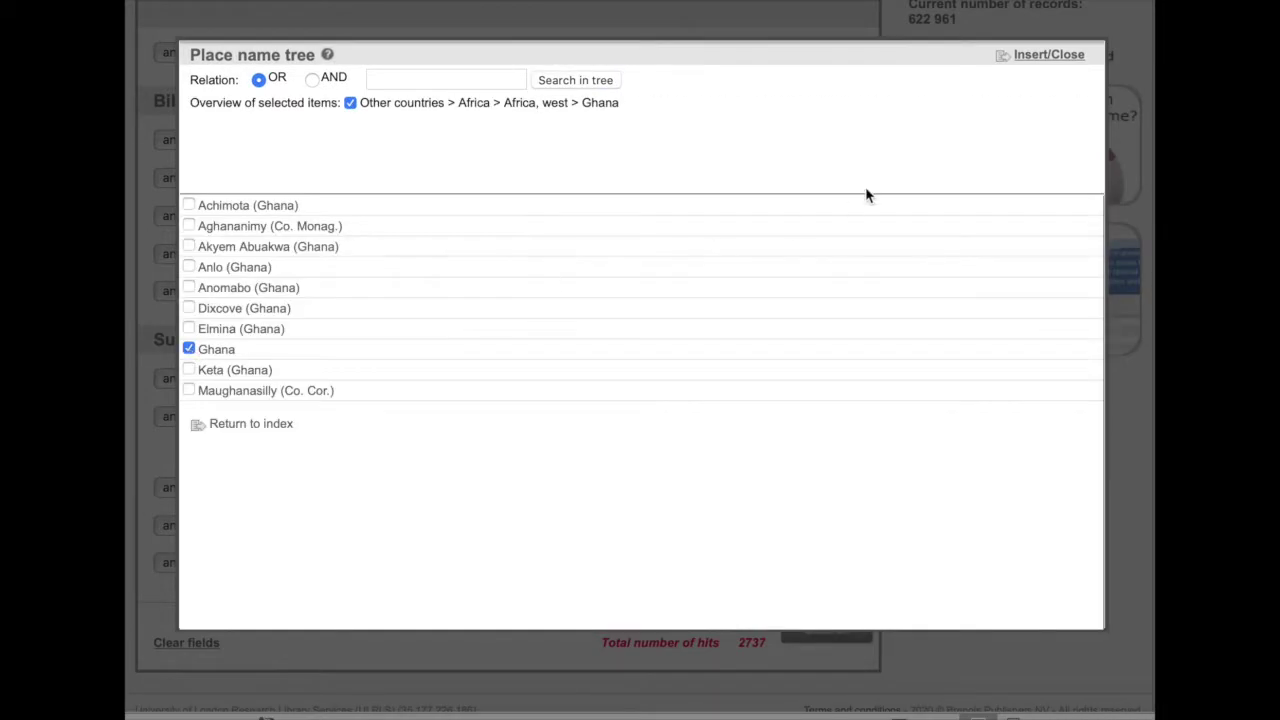
click(1052, 60)
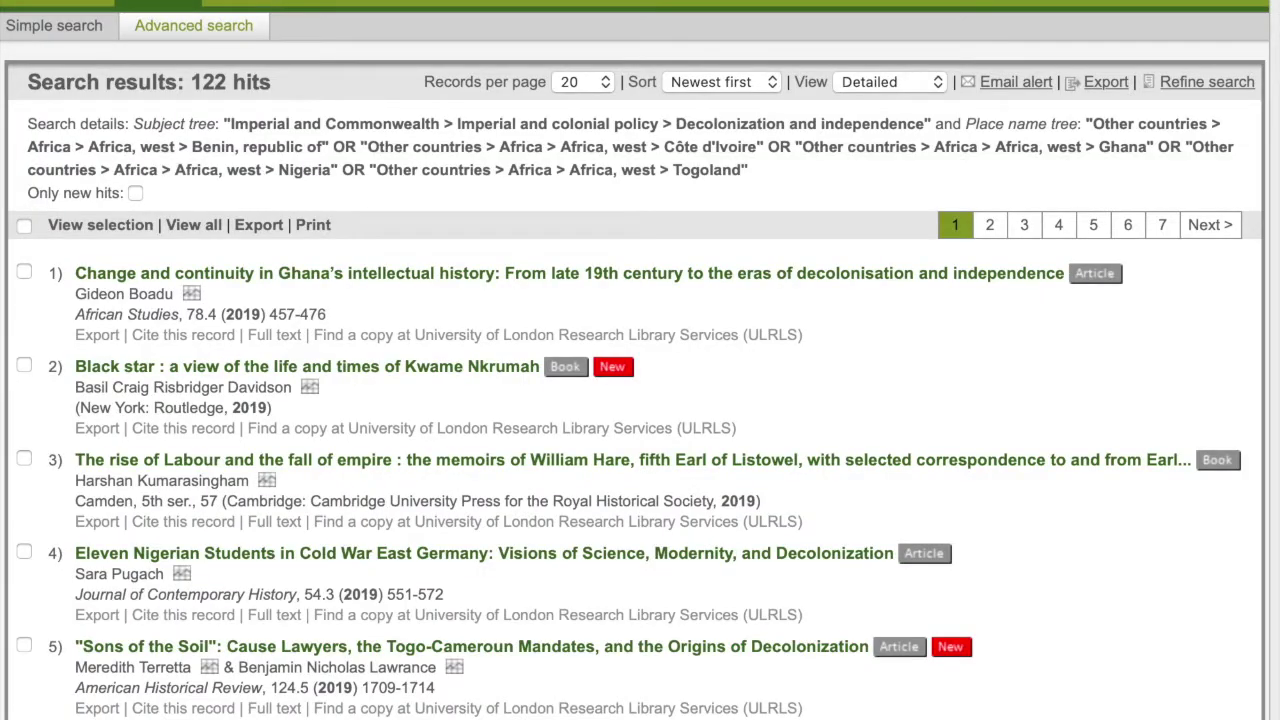
- Mark the Ghana intellectual history, Black star, Eleven Nigerian Students and Sons of the Soil results, then view export options
click(25, 274)
click(24, 367)
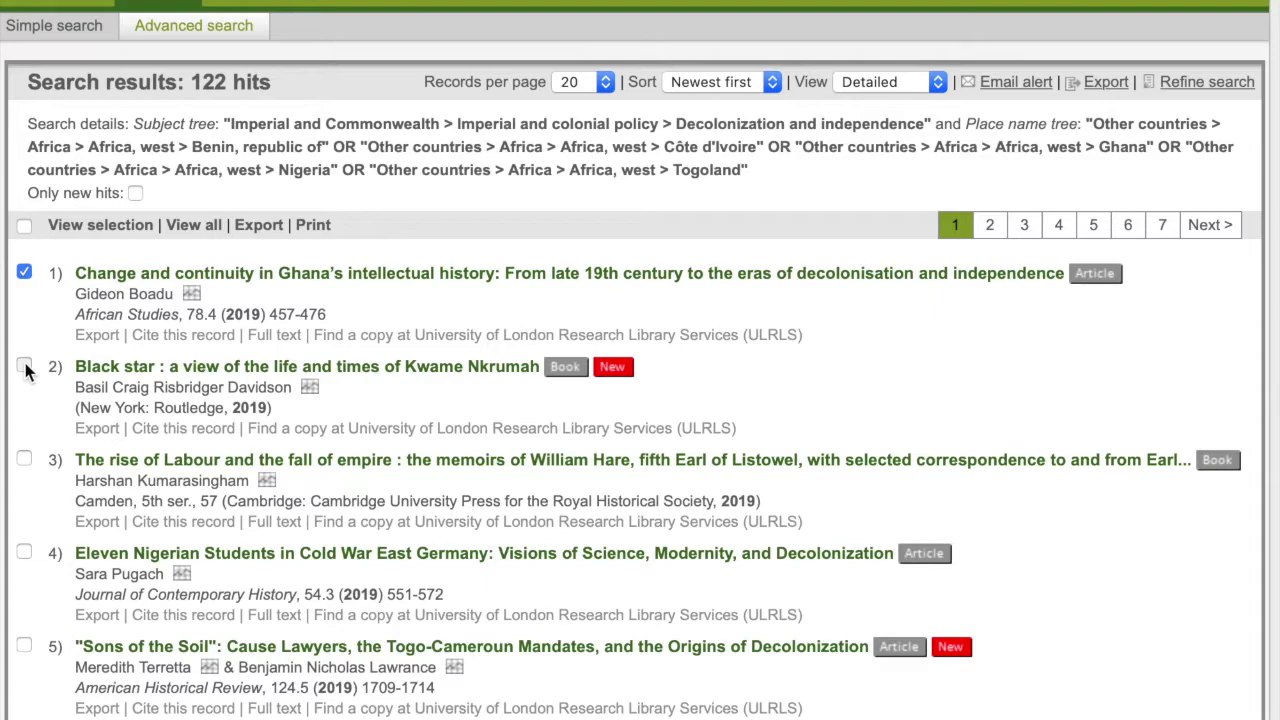
click(24, 553)
click(24, 647)
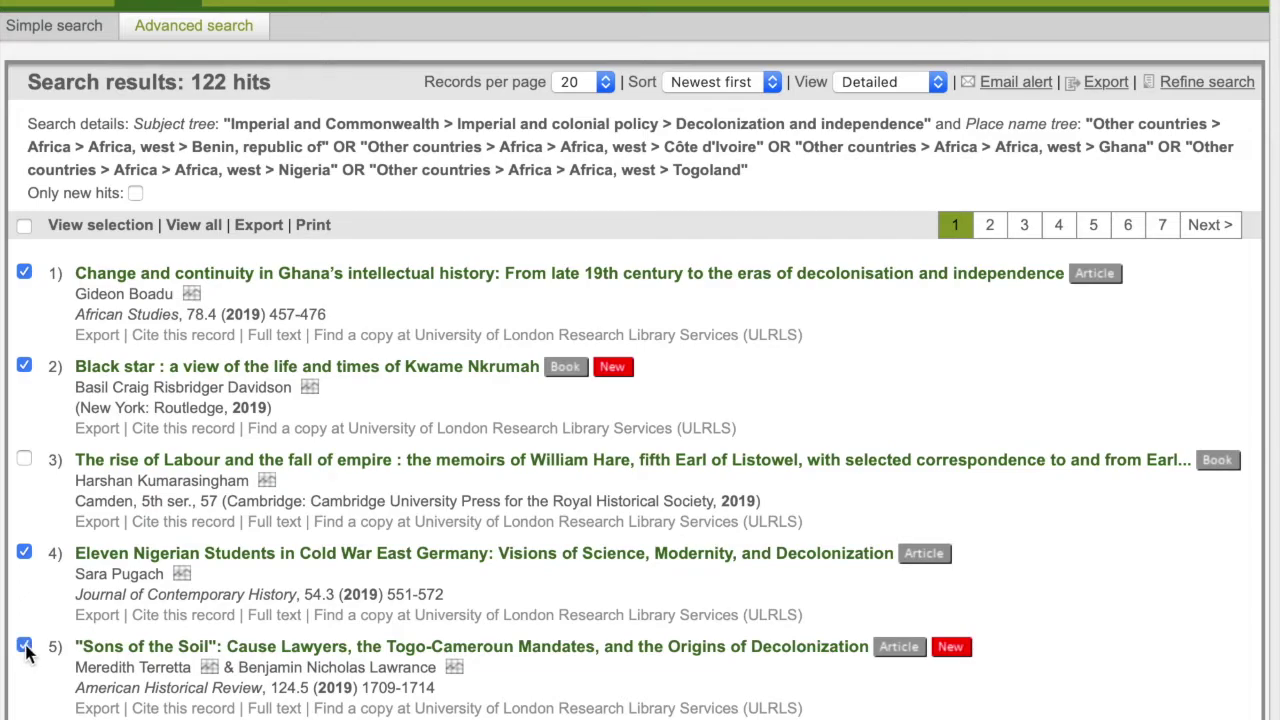
click(259, 226)
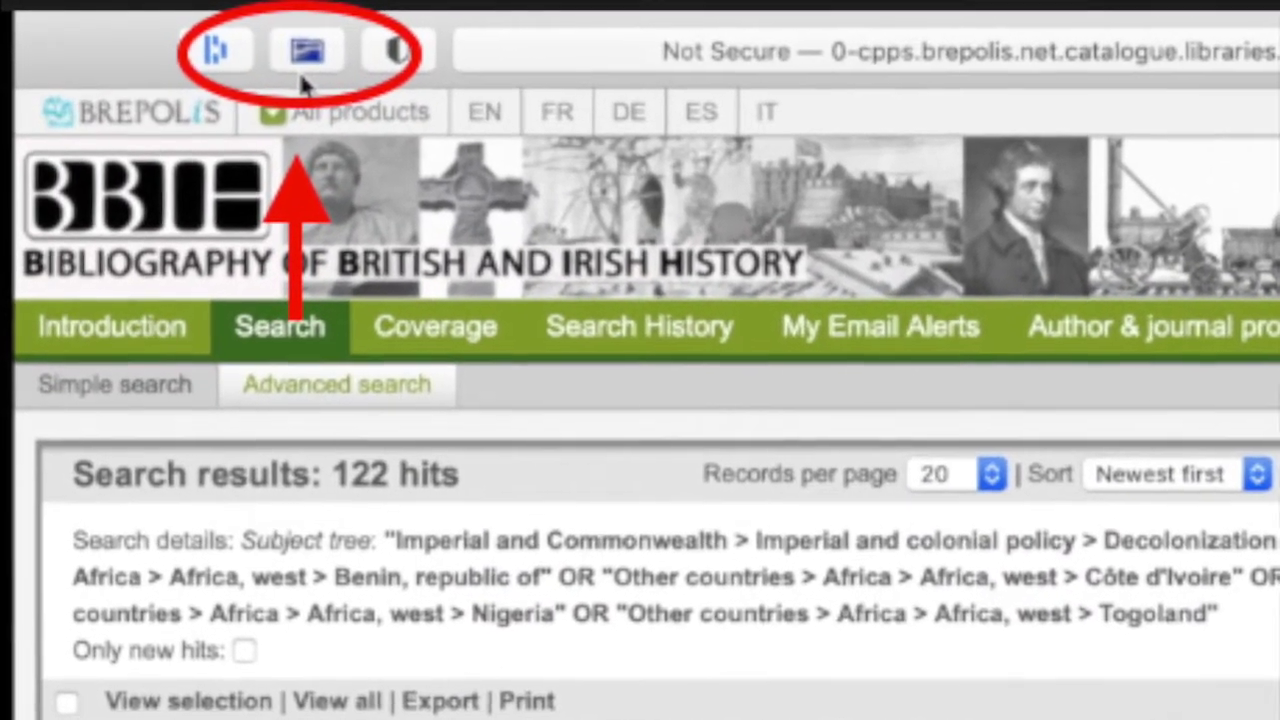
- Save the chosen records, including Sons of the Soil, with Zotero Connector and view the Zotero library
click(305, 55)
click(207, 288)
click(207, 364)
click(788, 586)
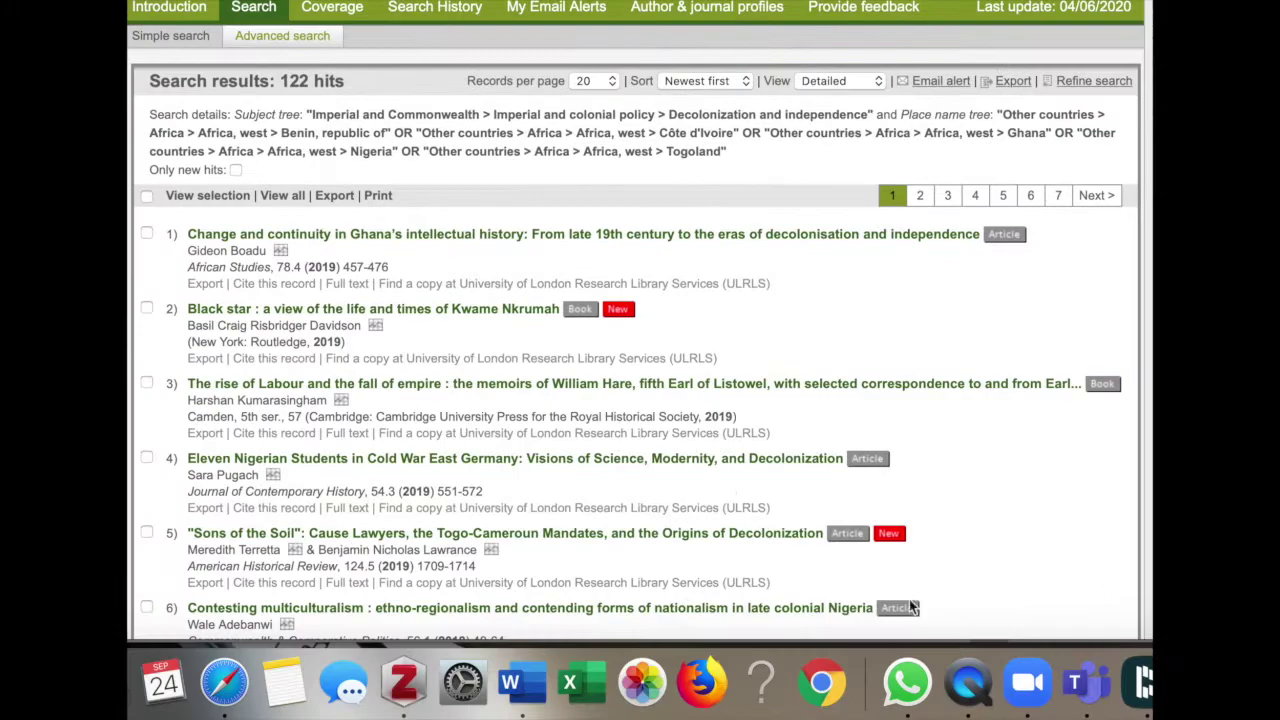
click(404, 684)
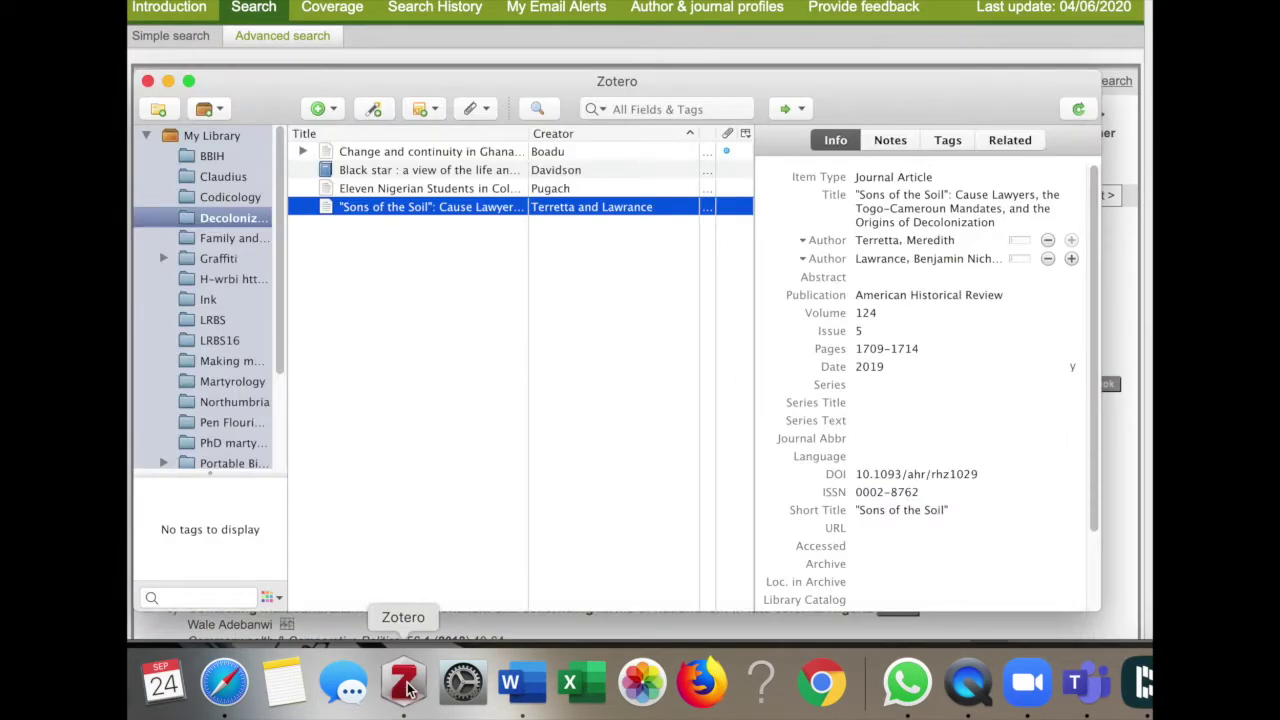